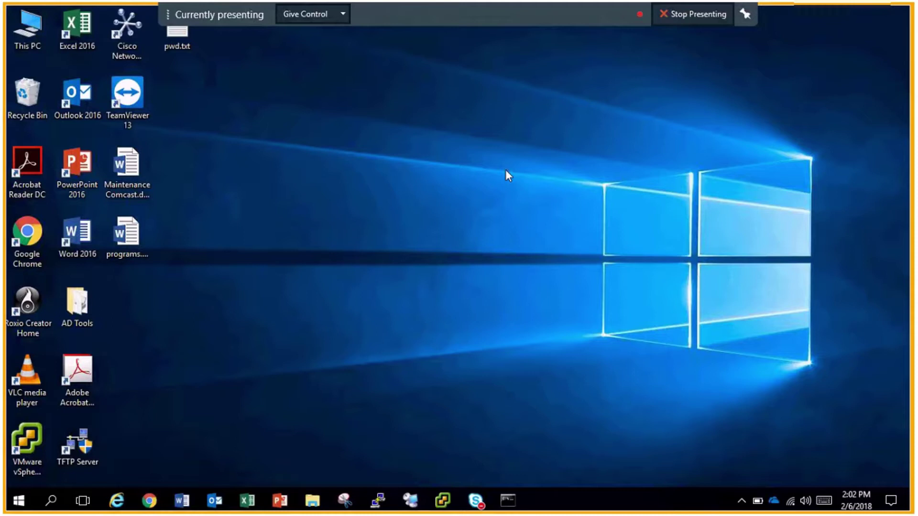
- Bring up the remote session's Robocopy notes, then minimize the Remote Desktop window
{"action": "left_click", "coordinate": [410, 501]}
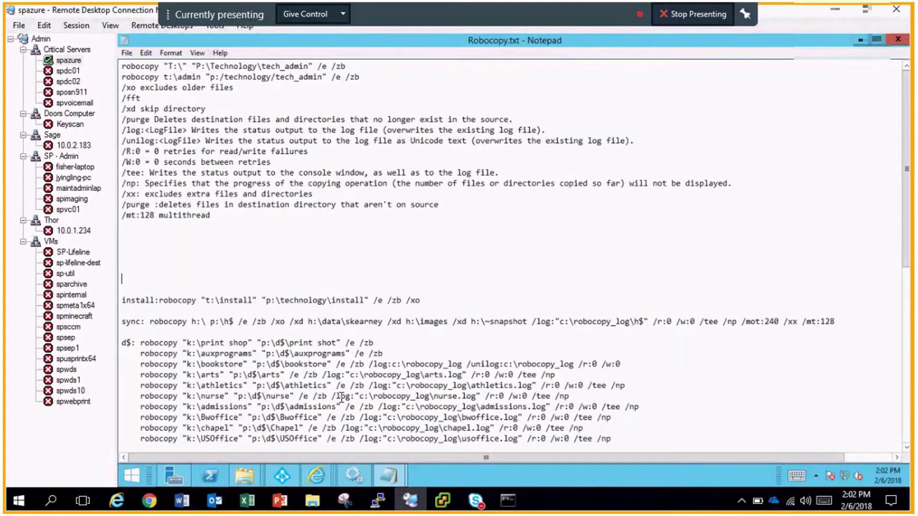
{"action": "left_click", "coordinate": [835, 11]}
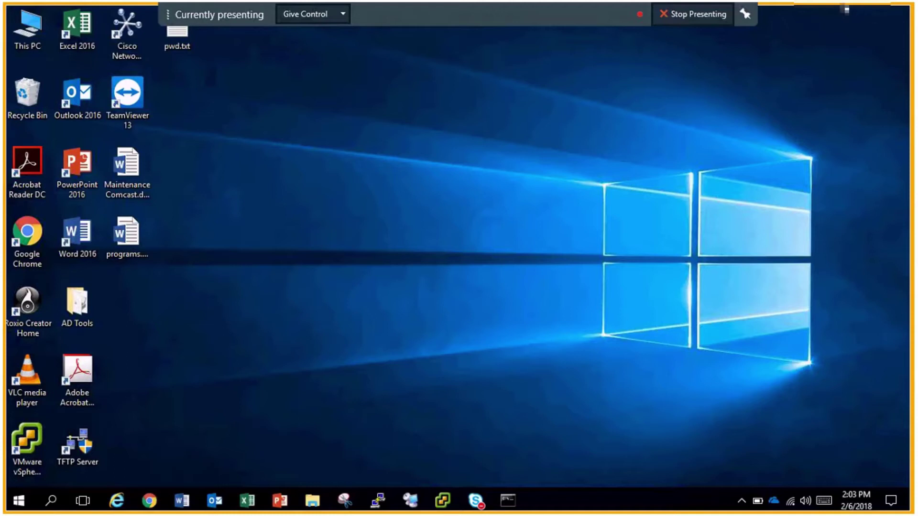
- In the browser's Office 365 admin tab, expand Admin centers to reach SharePoint's site collection storage
{"action": "left_click", "coordinate": [149, 500]}
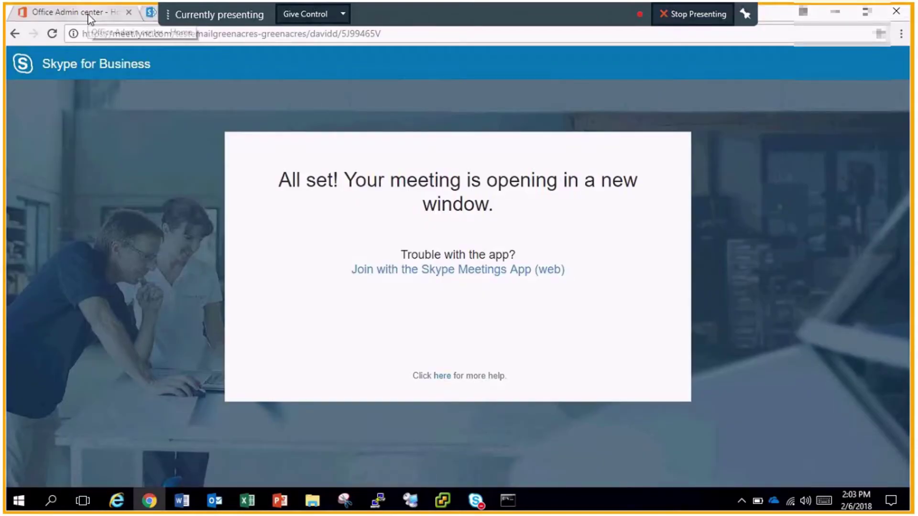
{"action": "left_click", "coordinate": [89, 15]}
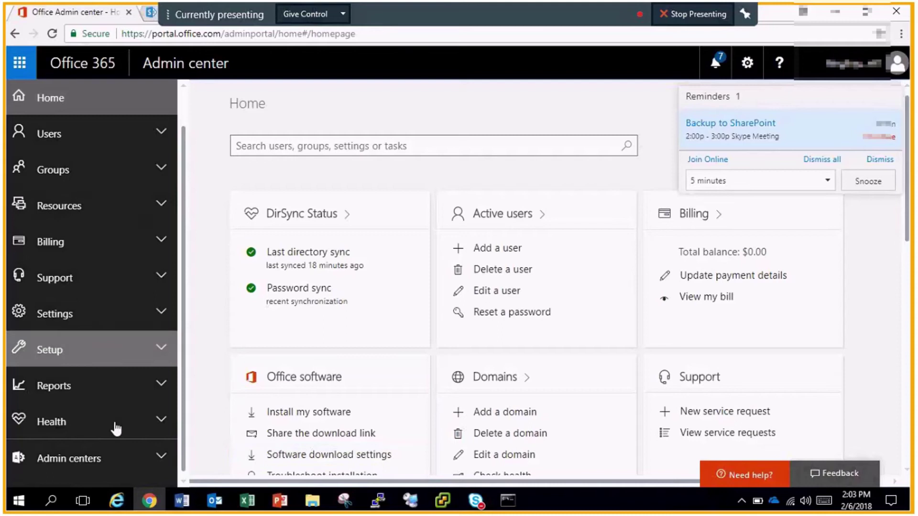
{"action": "left_click", "coordinate": [114, 459]}
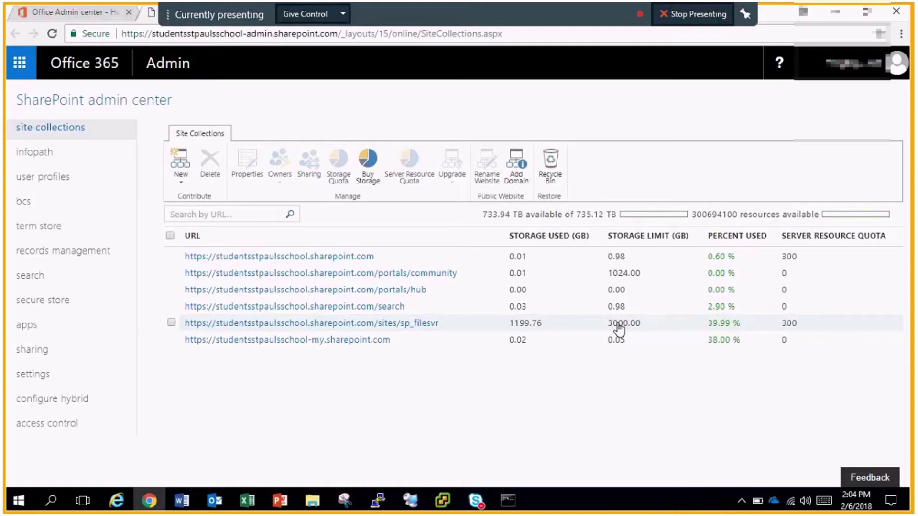
- Return to the Office 365 admin home page
{"action": "left_click", "coordinate": [385, 7]}
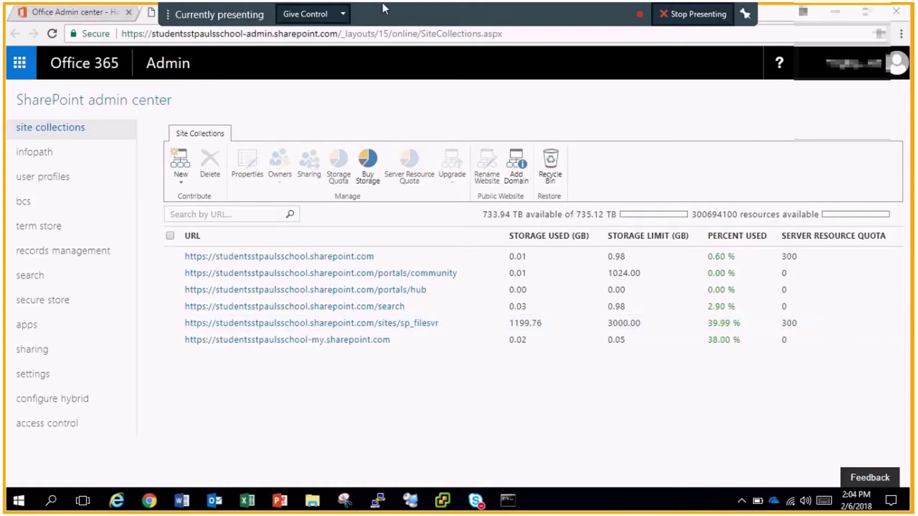
{"action": "left_click", "coordinate": [93, 21]}
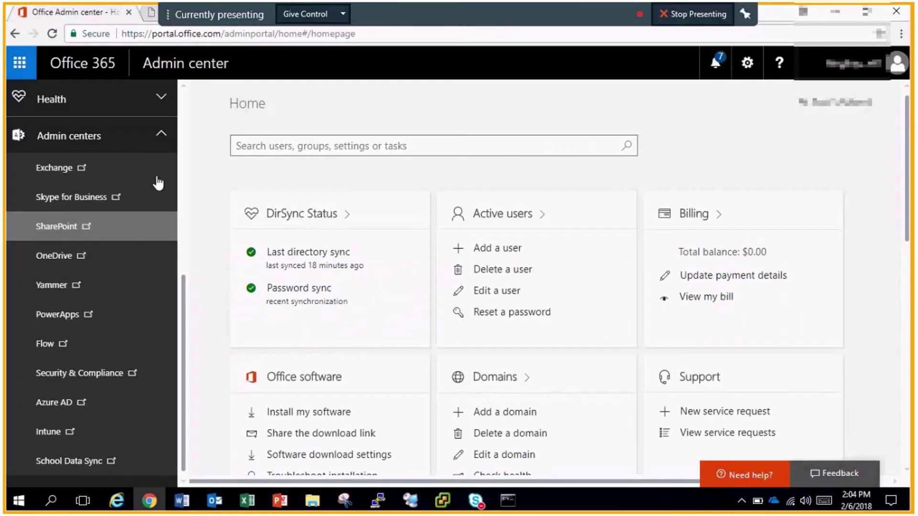
{"action": "scroll", "coordinate": [106, 172], "scroll_direction": "up", "scroll_amount": 10}
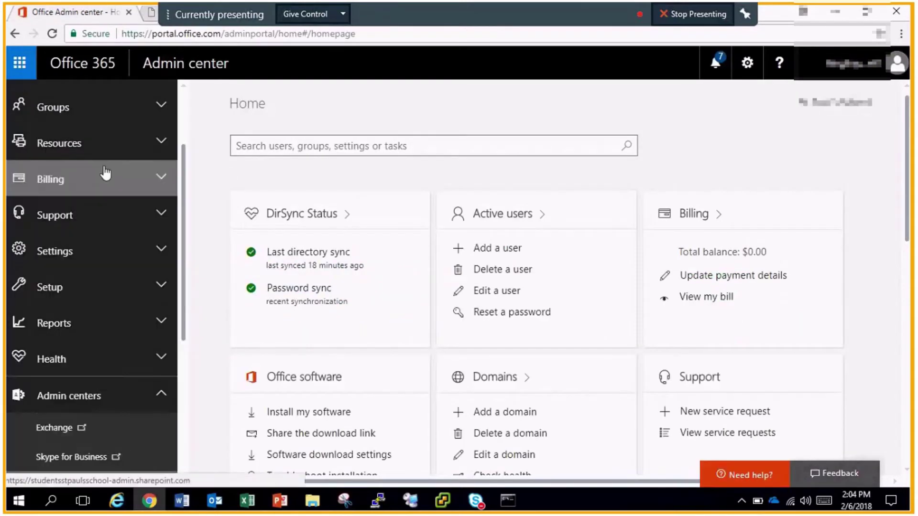
- Open the app launcher and choose the SharePoint tile
{"action": "left_click", "coordinate": [19, 63]}
{"action": "scroll", "coordinate": [153, 351], "scroll_direction": "down", "scroll_amount": 5}
{"action": "scroll", "coordinate": [165, 337], "scroll_direction": "up", "scroll_amount": 4}
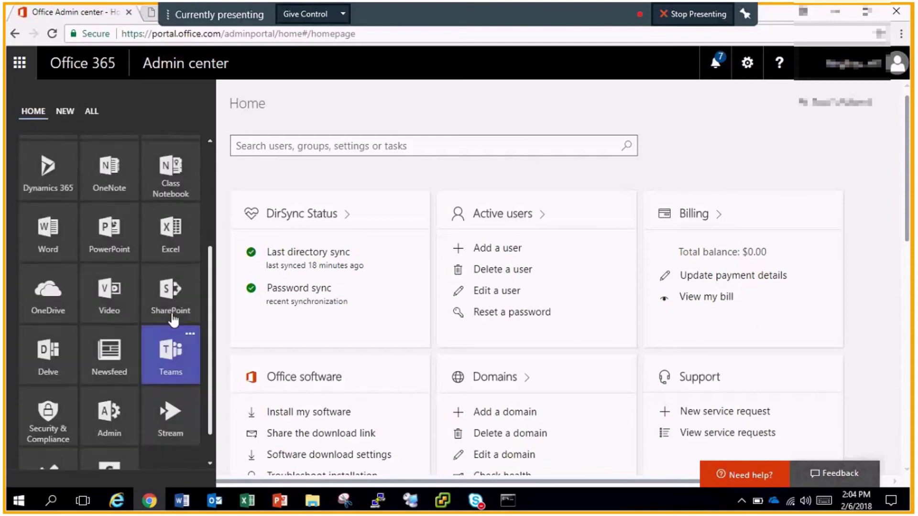
{"action": "scroll", "coordinate": [177, 300], "scroll_direction": "up", "scroll_amount": 1}
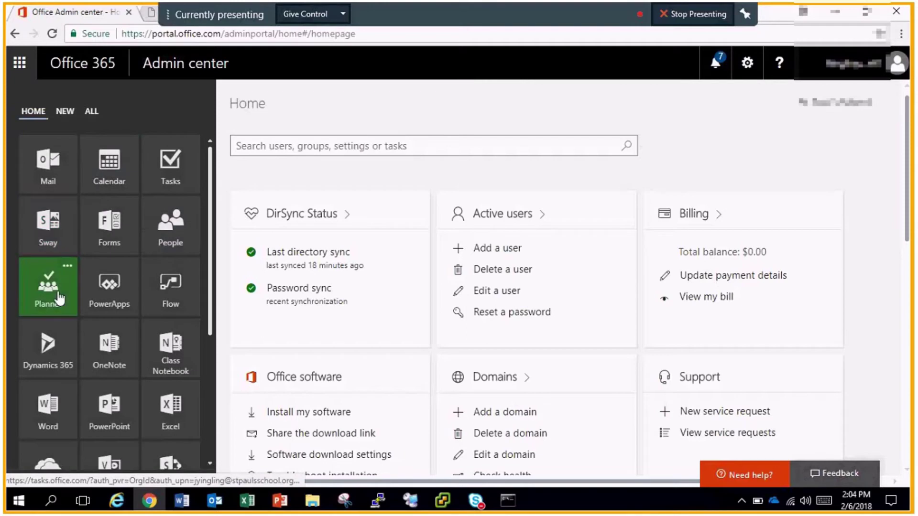
{"action": "scroll", "coordinate": [106, 316], "scroll_direction": "down", "scroll_amount": 3}
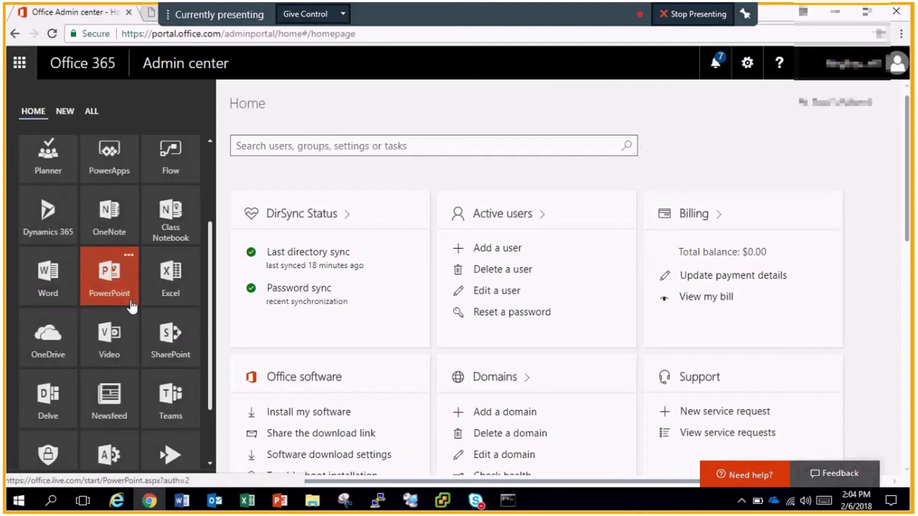
{"action": "scroll", "coordinate": [131, 306], "scroll_direction": "down", "scroll_amount": 2}
{"action": "scroll", "coordinate": [167, 364], "scroll_direction": "up", "scroll_amount": 5}
{"action": "scroll", "coordinate": [165, 296], "scroll_direction": "down", "scroll_amount": 5}
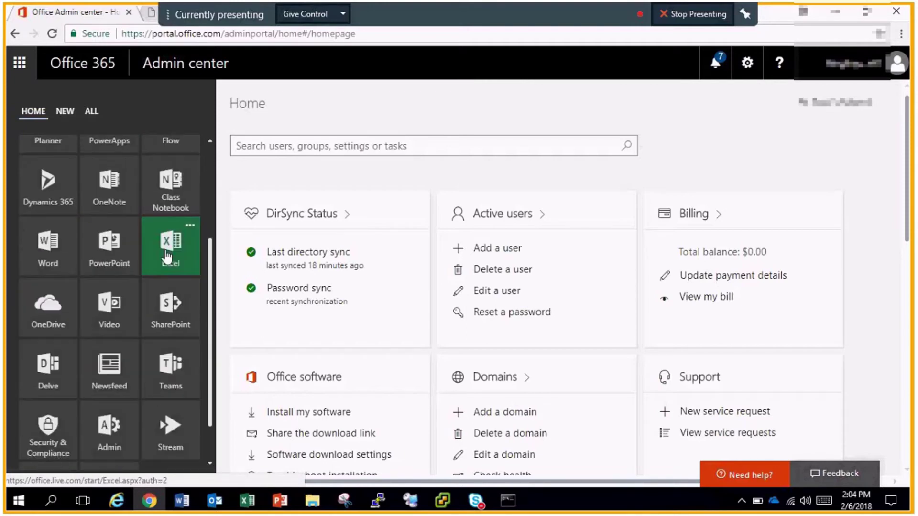
{"action": "scroll", "coordinate": [167, 257], "scroll_direction": "down", "scroll_amount": 1}
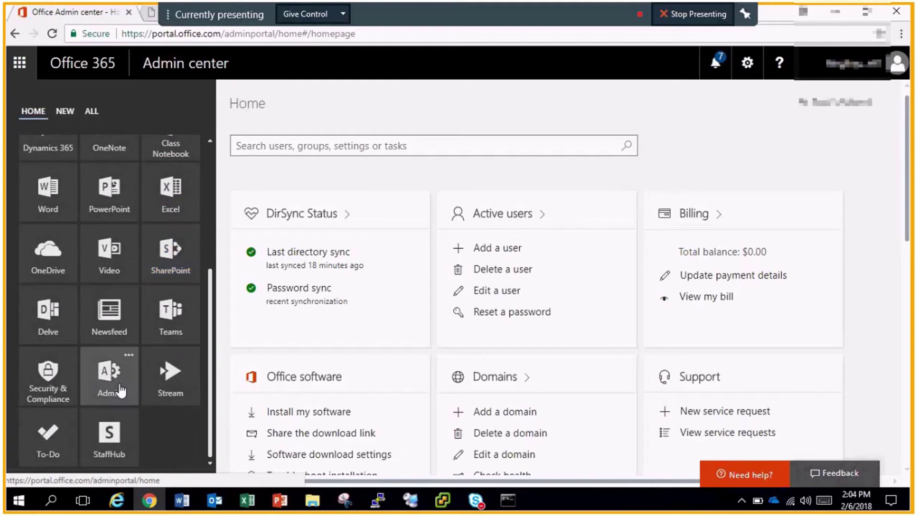
{"action": "scroll", "coordinate": [82, 383], "scroll_direction": "up", "scroll_amount": 3}
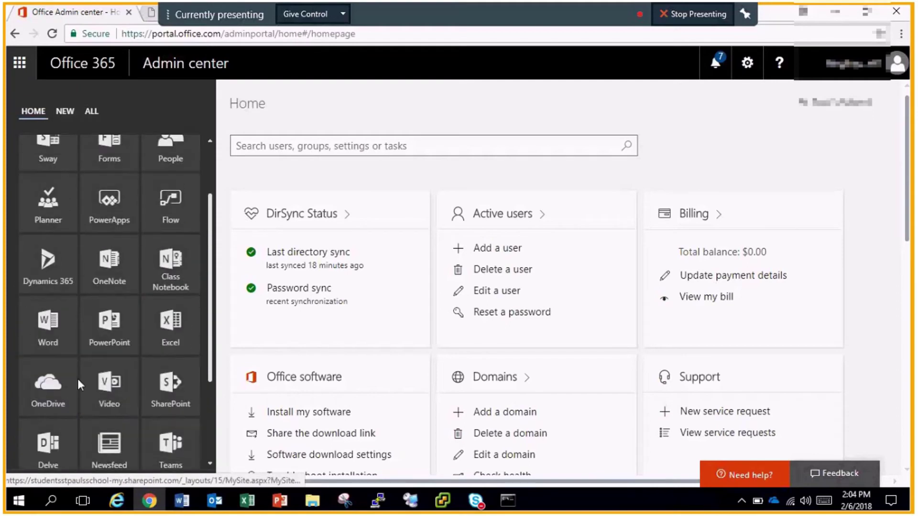
{"action": "scroll", "coordinate": [78, 379], "scroll_direction": "up", "scroll_amount": 1}
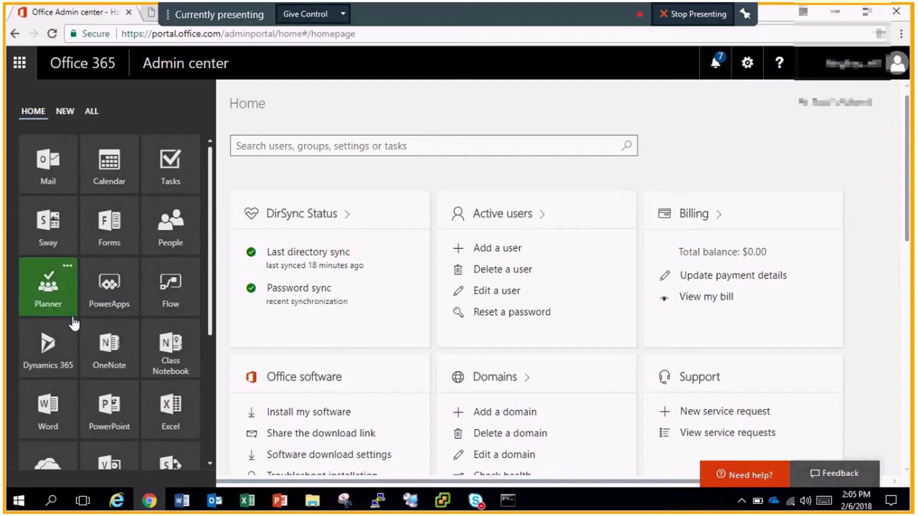
{"action": "scroll", "coordinate": [74, 324], "scroll_direction": "down", "scroll_amount": 1}
{"action": "left_click", "coordinate": [167, 408]}
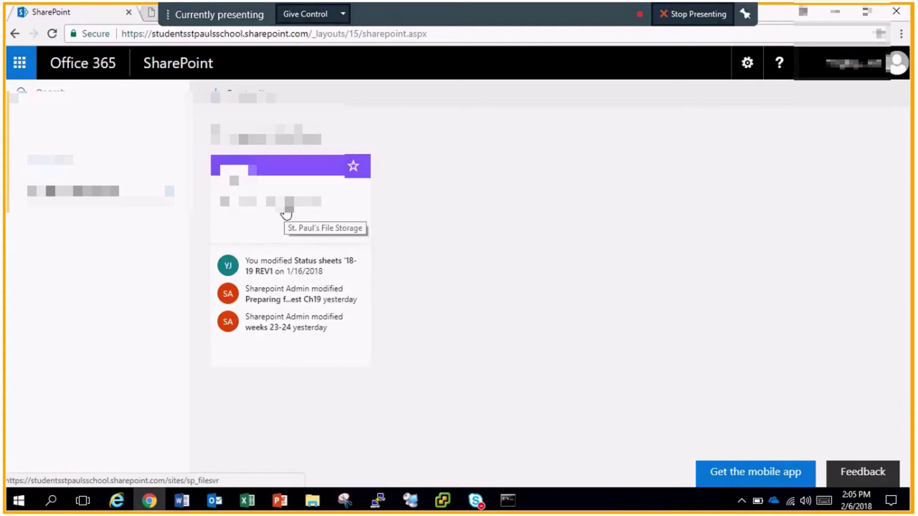
- Open the St. Paul's File Storage site and show its PAGE ribbon library commands
{"action": "left_click", "coordinate": [287, 210]}
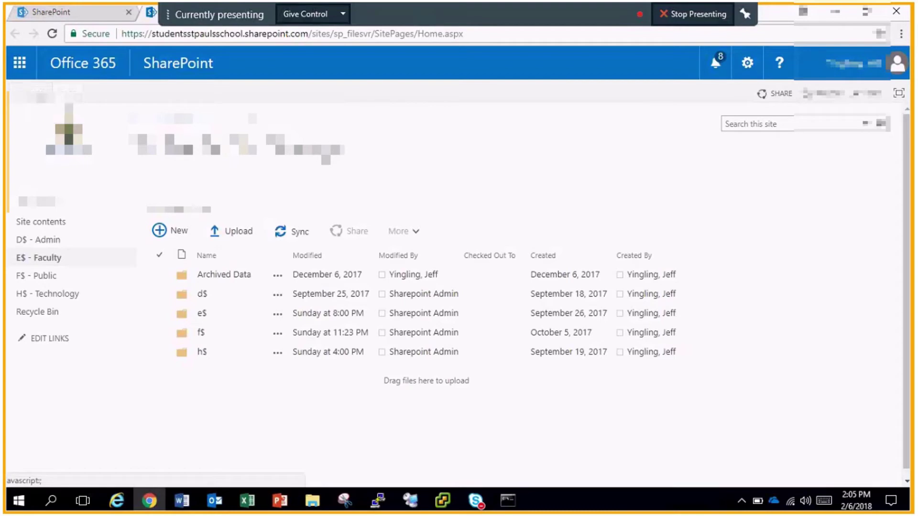
{"action": "left_click", "coordinate": [64, 90]}
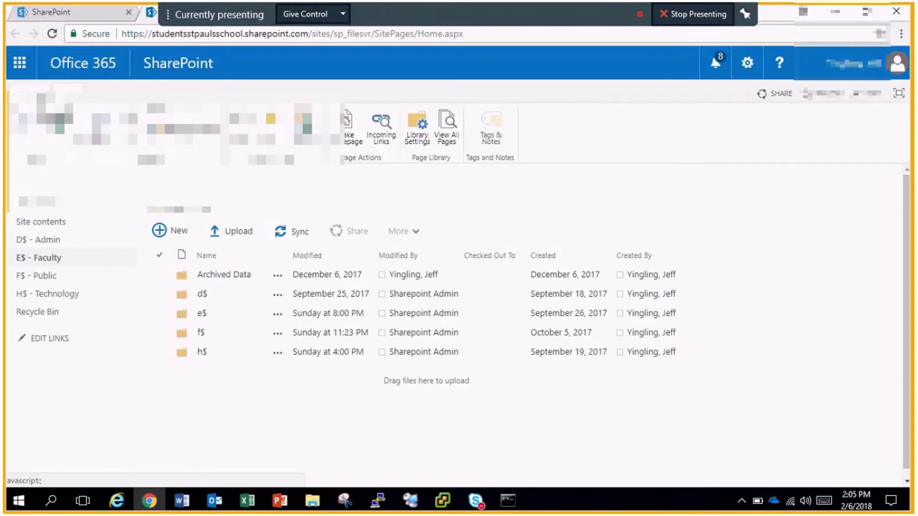
{"action": "left_click", "coordinate": [28, 89]}
{"action": "left_click", "coordinate": [69, 90]}
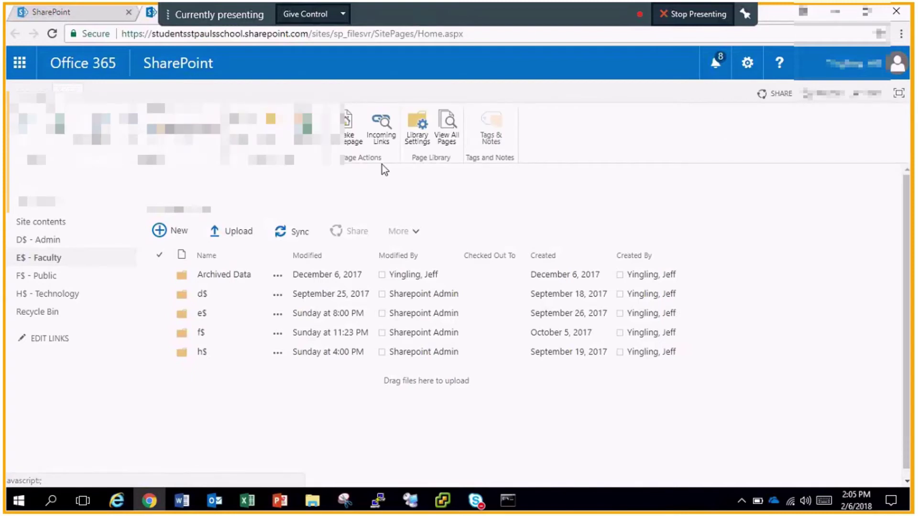
- Open the Site Pages Library Settings, then go to Site settings from the gear menu
{"action": "left_click", "coordinate": [417, 128]}
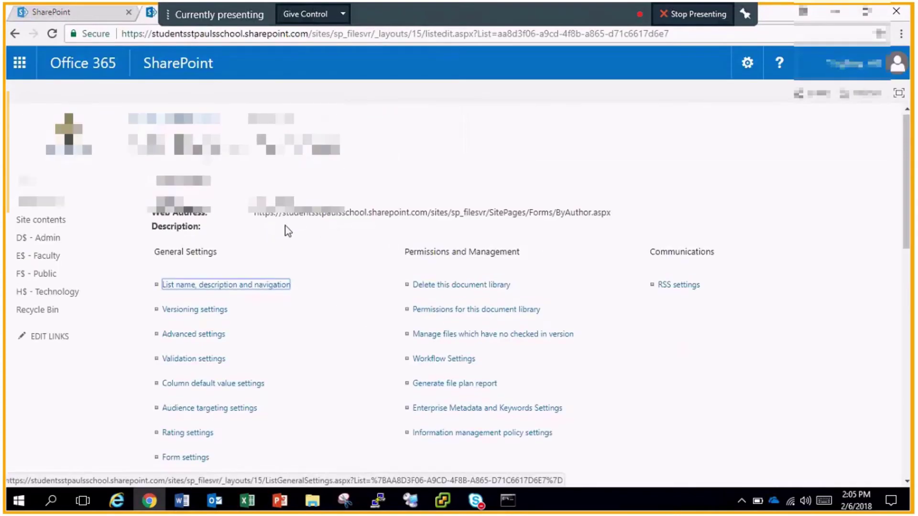
{"action": "scroll", "coordinate": [276, 239], "scroll_direction": "down", "scroll_amount": 4}
{"action": "scroll", "coordinate": [276, 239], "scroll_direction": "up", "scroll_amount": 3}
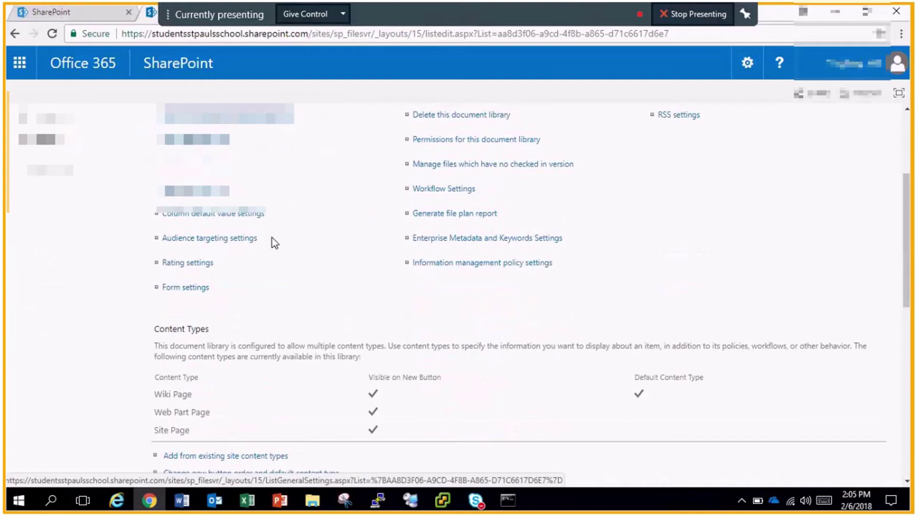
{"action": "scroll", "coordinate": [459, 287], "scroll_direction": "up", "scroll_amount": 2}
{"action": "left_click", "coordinate": [747, 63]}
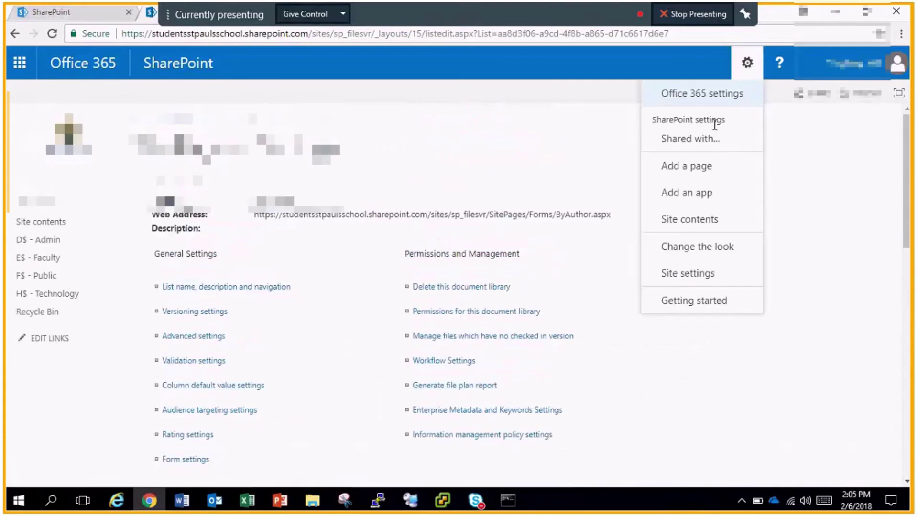
{"action": "left_click", "coordinate": [684, 277]}
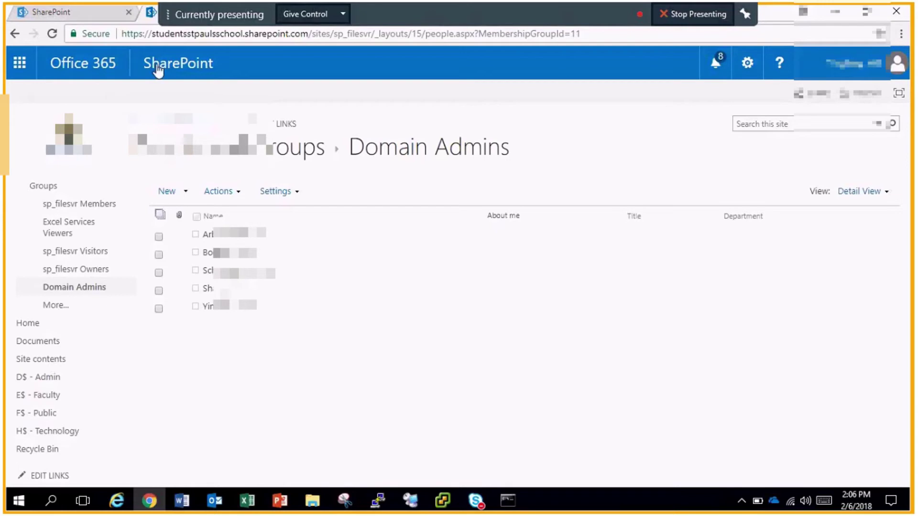
- Return to the file storage site home and open its library settings
{"action": "left_click", "coordinate": [76, 143]}
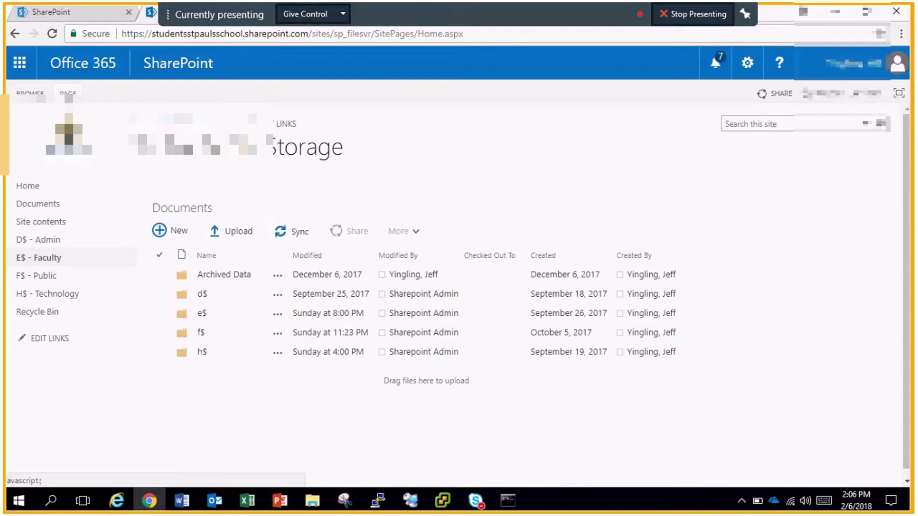
{"action": "left_click", "coordinate": [67, 93]}
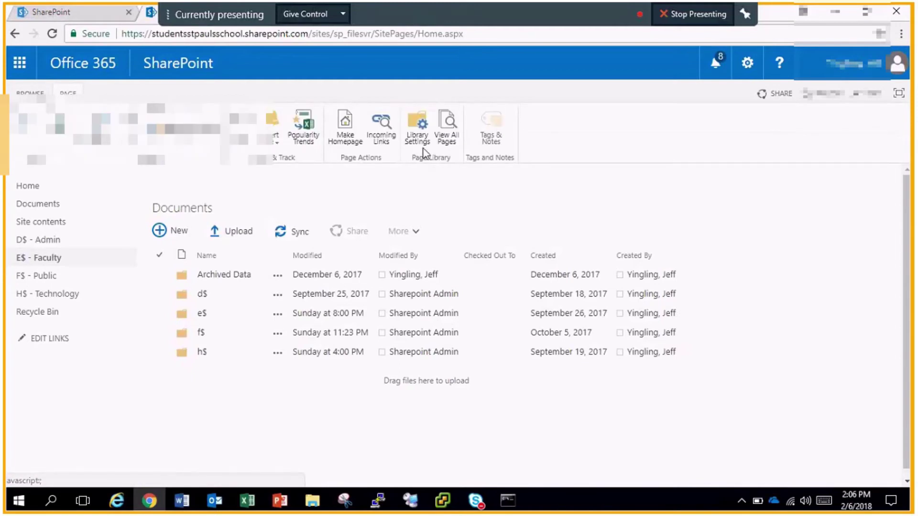
{"action": "left_click", "coordinate": [423, 152]}
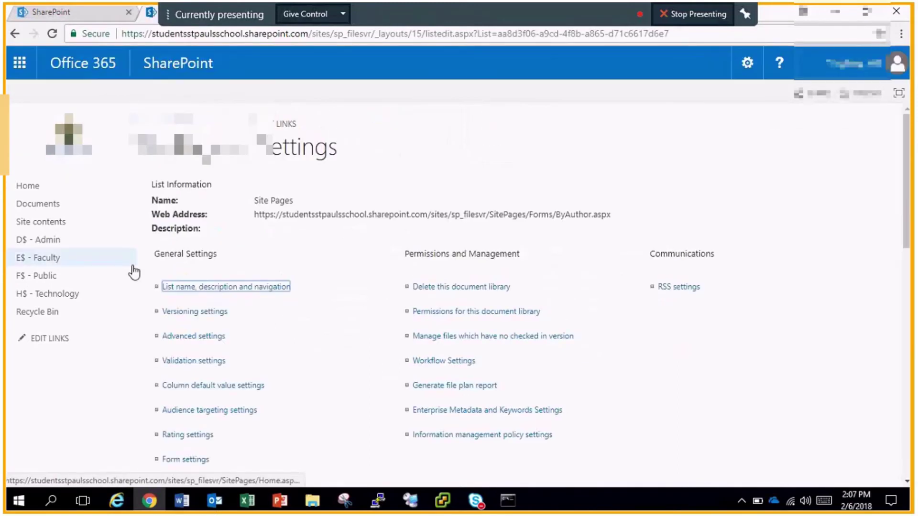
- Open Versioning Settings and scroll through its options
{"action": "scroll", "coordinate": [156, 277], "scroll_direction": "down", "scroll_amount": 2}
{"action": "key", "text": "Tab"}
{"action": "key", "text": "Return"}
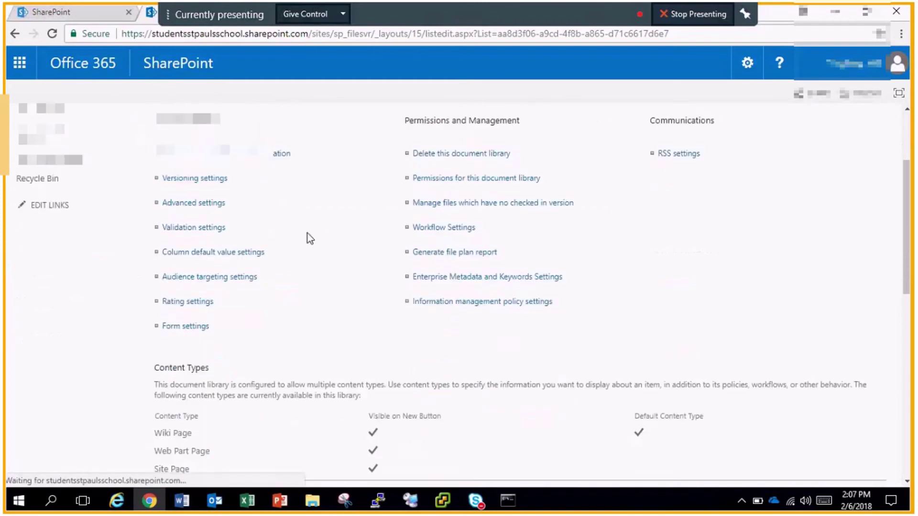
{"action": "scroll", "coordinate": [432, 257], "scroll_direction": "down", "scroll_amount": 6}
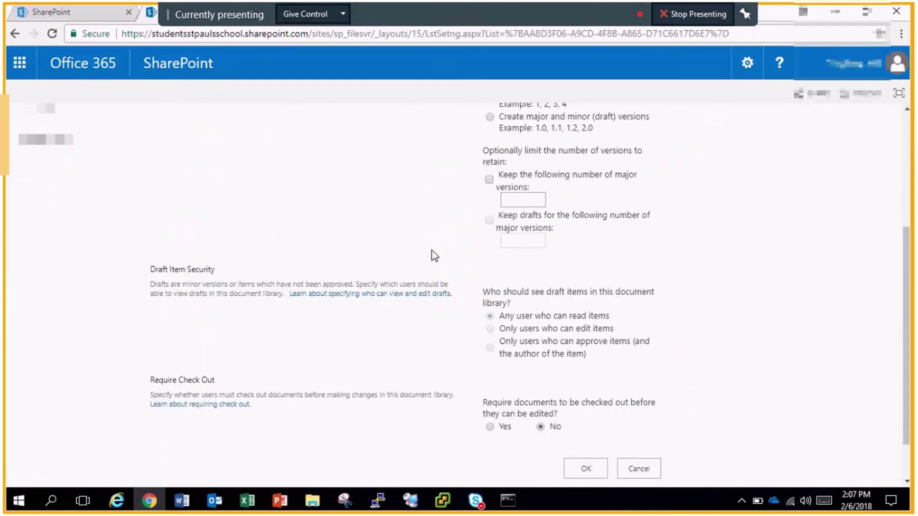
{"action": "scroll", "coordinate": [392, 245], "scroll_direction": "up", "scroll_amount": 6}
{"action": "scroll", "coordinate": [437, 257], "scroll_direction": "down", "scroll_amount": 1}
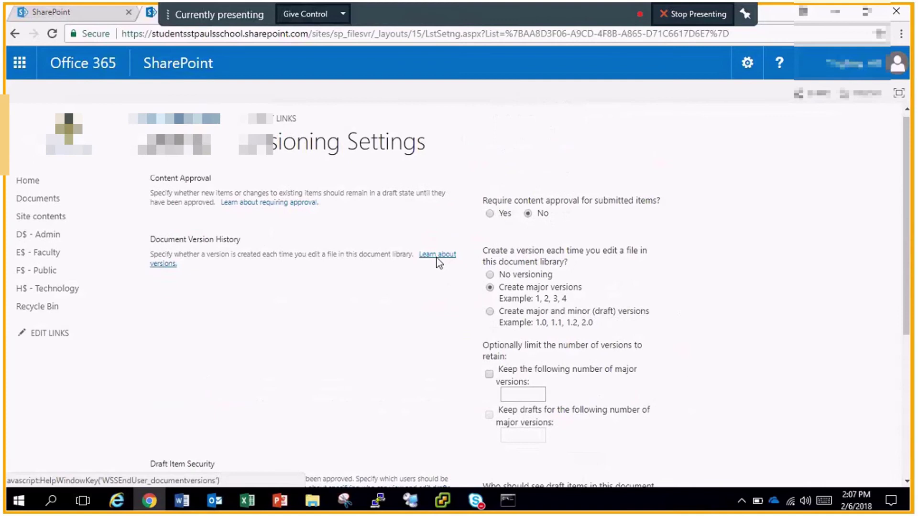
{"action": "scroll", "coordinate": [436, 260], "scroll_direction": "down", "scroll_amount": 1}
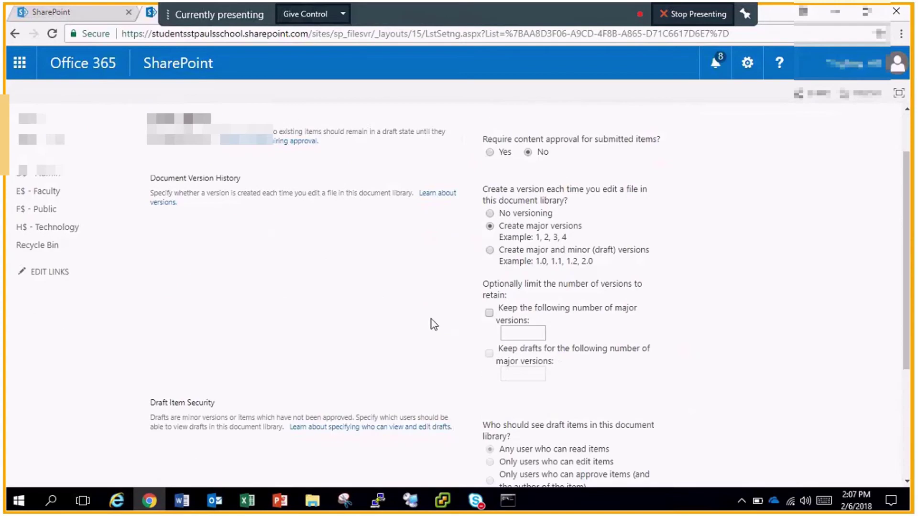
{"action": "scroll", "coordinate": [431, 320], "scroll_direction": "down", "scroll_amount": 3}
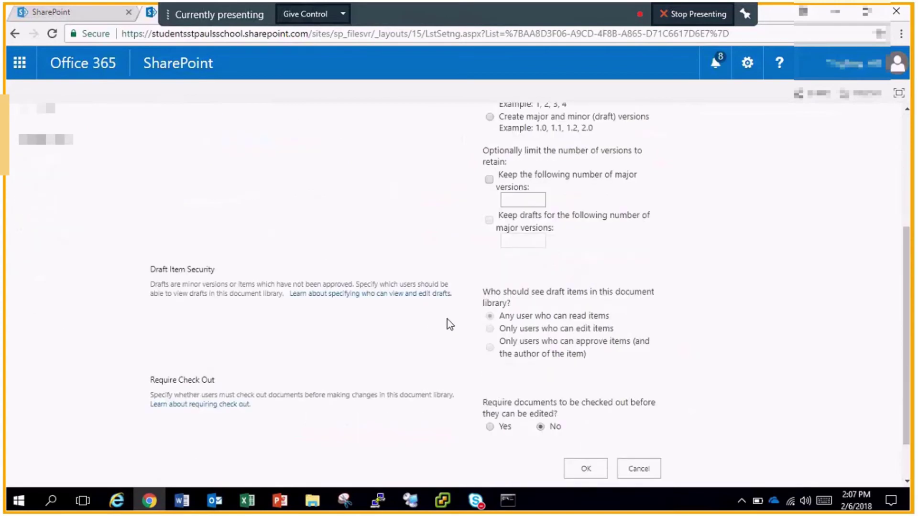
{"action": "scroll", "coordinate": [447, 319], "scroll_direction": "up", "scroll_amount": 4}
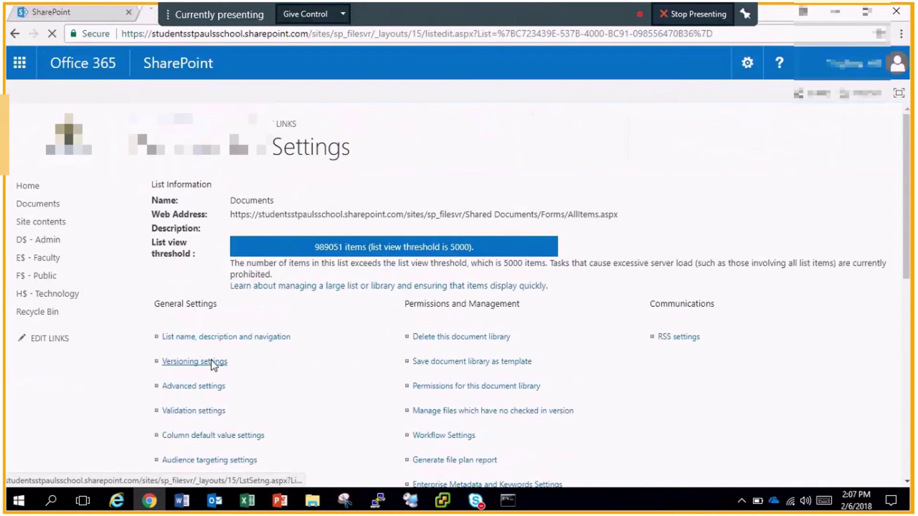
- Open the Documents library's versioning settings and confirm 500 major versions are kept
{"action": "left_click", "coordinate": [212, 360]}
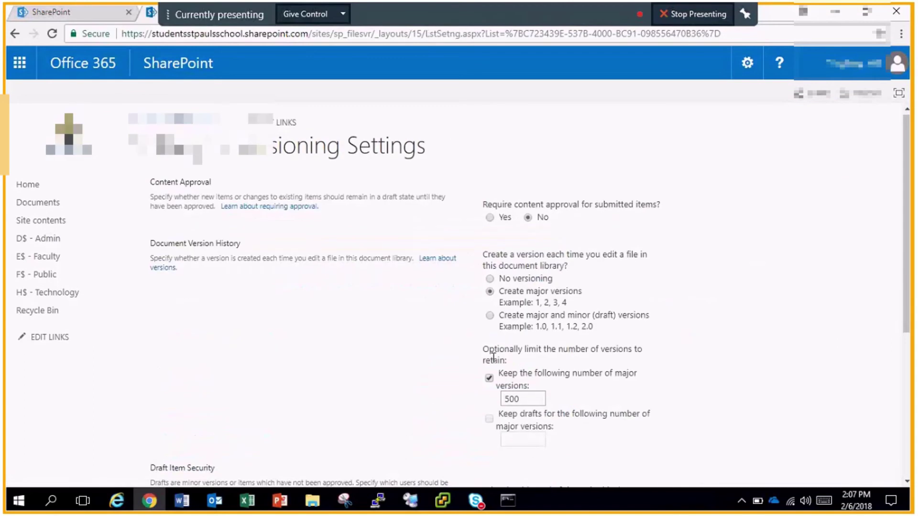
{"action": "scroll", "coordinate": [493, 357], "scroll_direction": "down", "scroll_amount": 3}
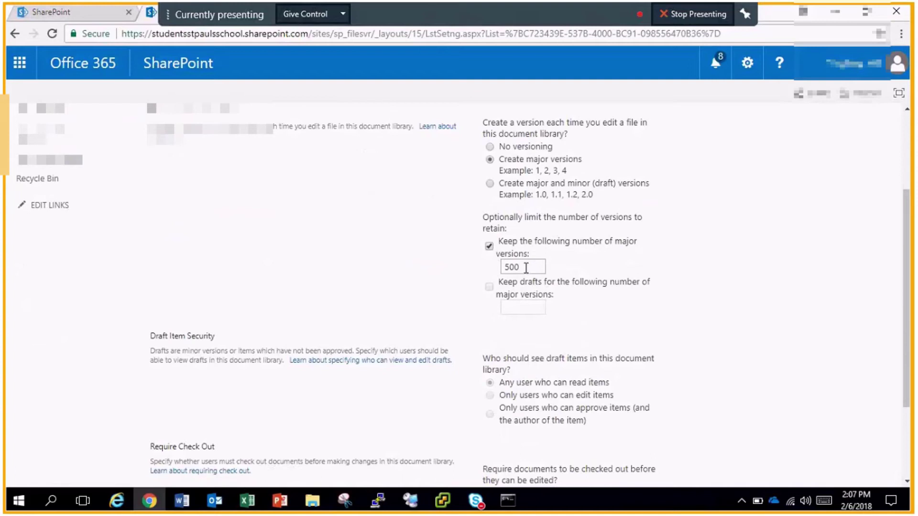
{"action": "left_click", "coordinate": [528, 268]}
{"action": "left_click", "coordinate": [727, 229]}
{"action": "scroll", "coordinate": [727, 230], "scroll_direction": "up", "scroll_amount": 3}
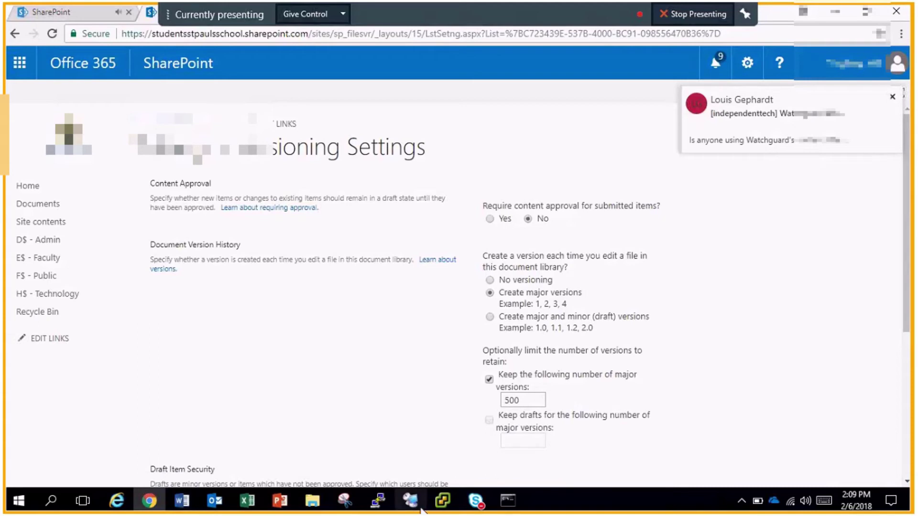
{"action": "mouse_move", "coordinate": [414, 503]}
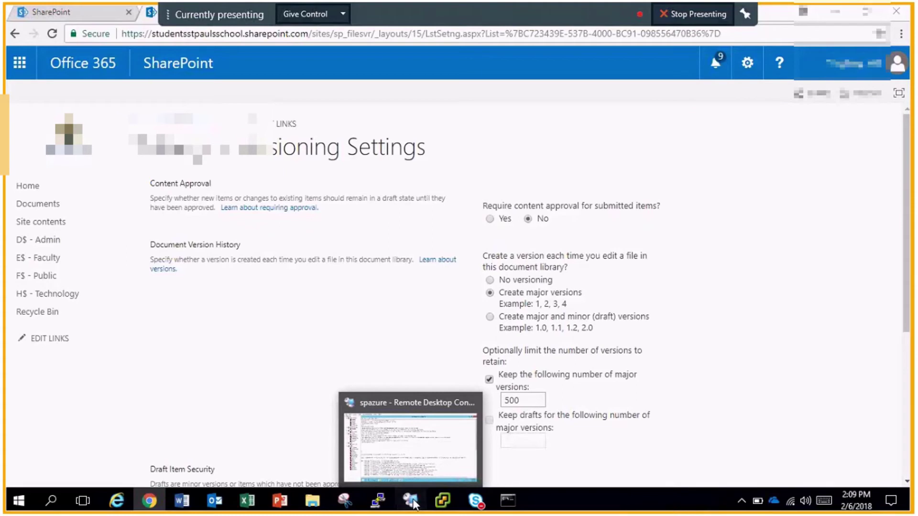
- Switch to the spazure server session and hide the Robocopy notes window
{"action": "left_click", "coordinate": [414, 503]}
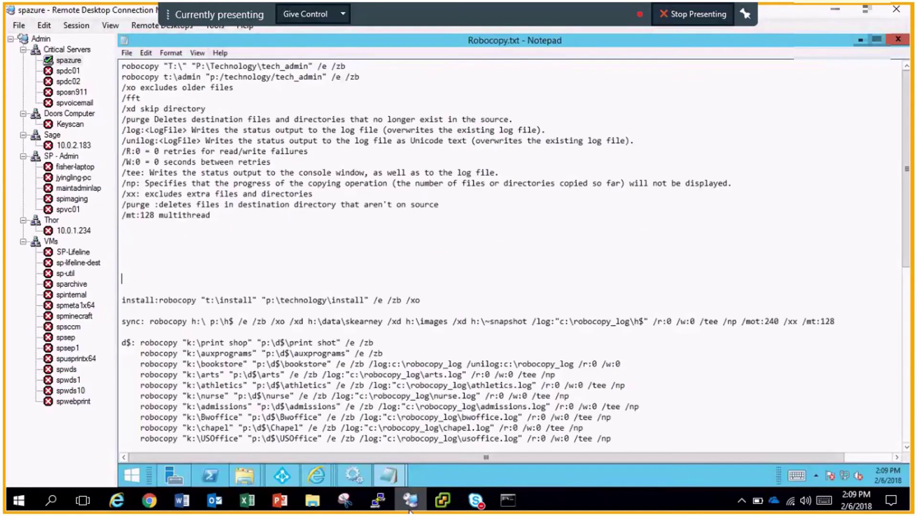
{"action": "left_click", "coordinate": [388, 476]}
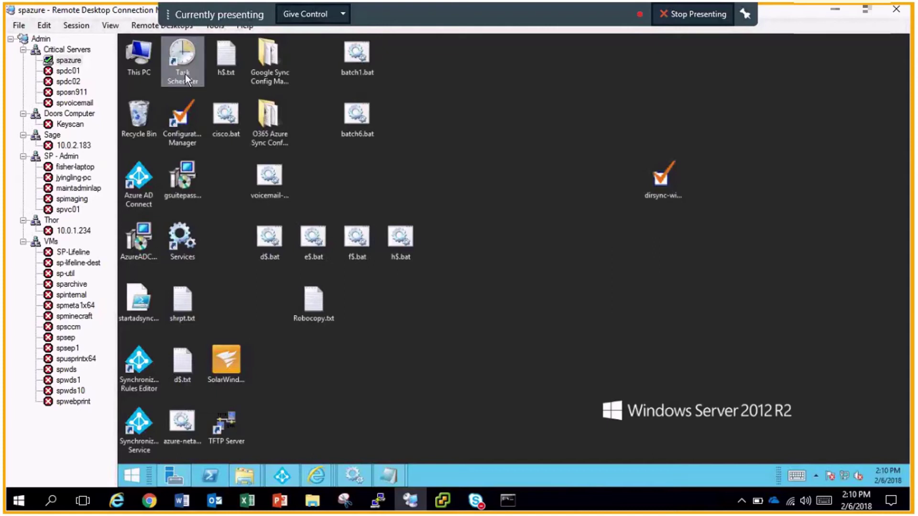
- Open and maximize This PC on the server, then open the Shared Documents (P:) drive
{"action": "double_click", "coordinate": [152, 48]}
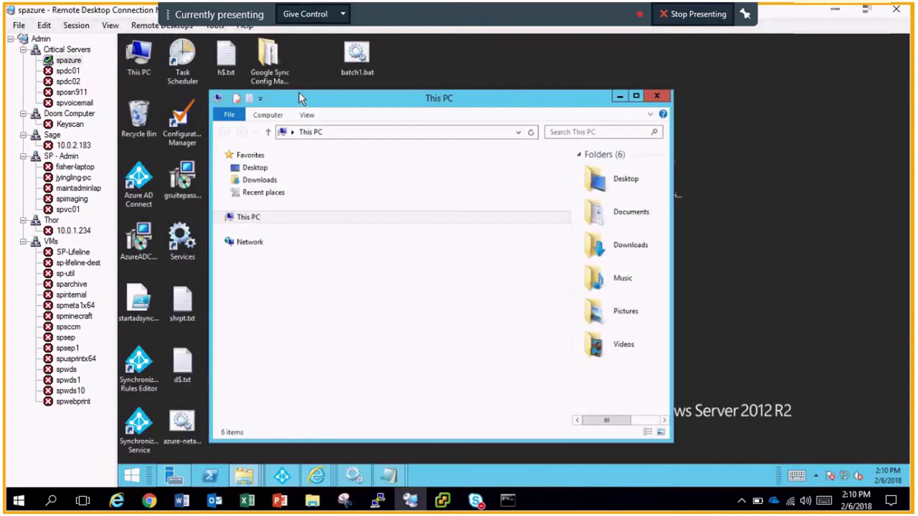
{"action": "double_click", "coordinate": [383, 97]}
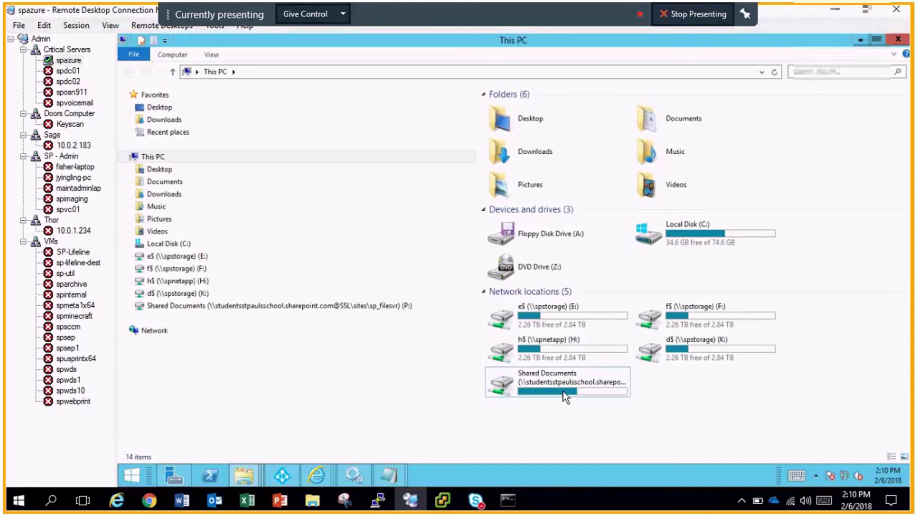
{"action": "left_click", "coordinate": [569, 316]}
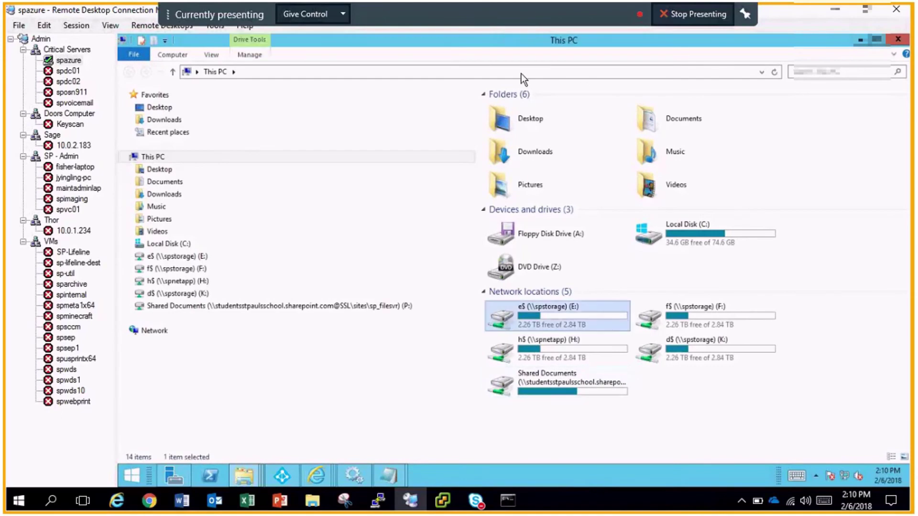
{"action": "left_click_drag", "start_coordinate": [475, 151], "coordinate": [292, 150]}
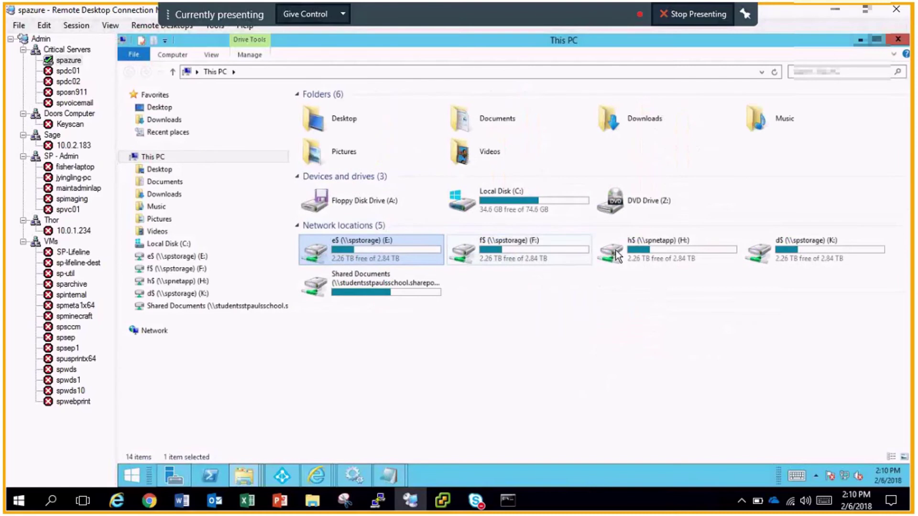
{"action": "double_click", "coordinate": [377, 280]}
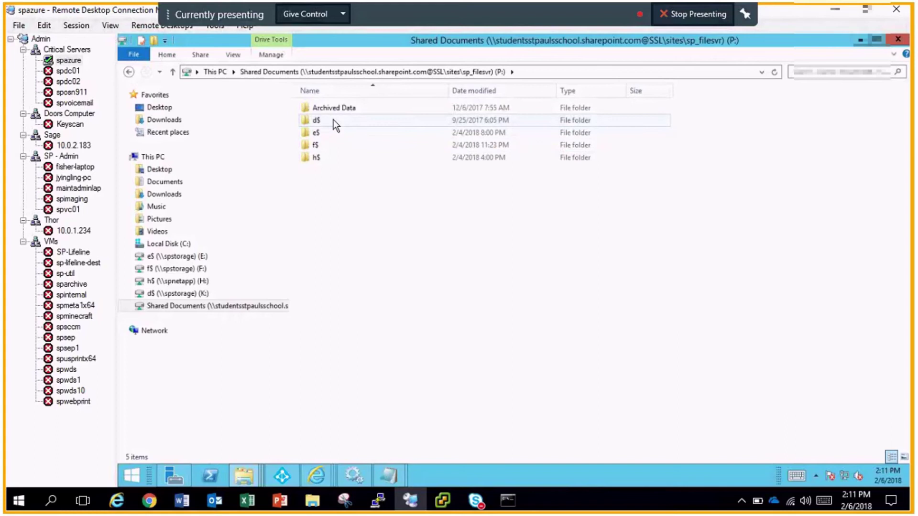
{"action": "mouse_move", "coordinate": [334, 120]}
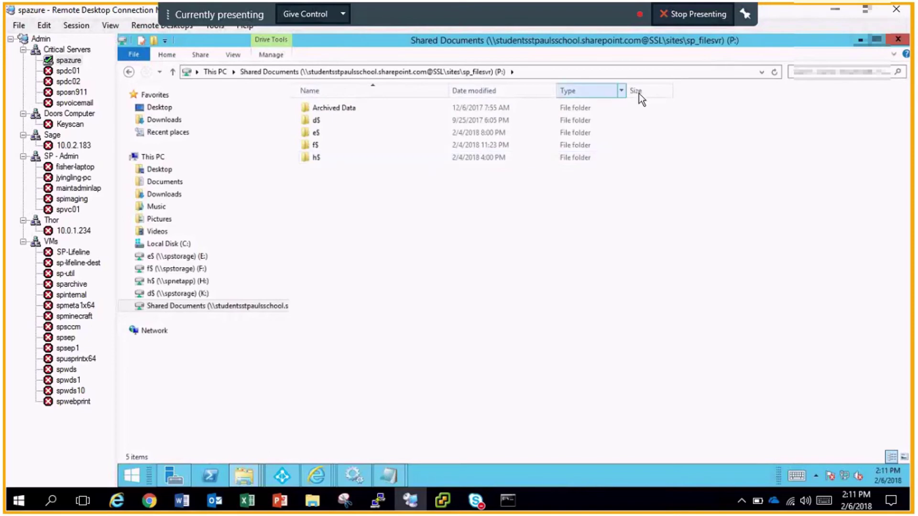
- Open d$.bat in Notepad via Edit, read its robocopy command, then close it
{"action": "left_click", "coordinate": [860, 41]}
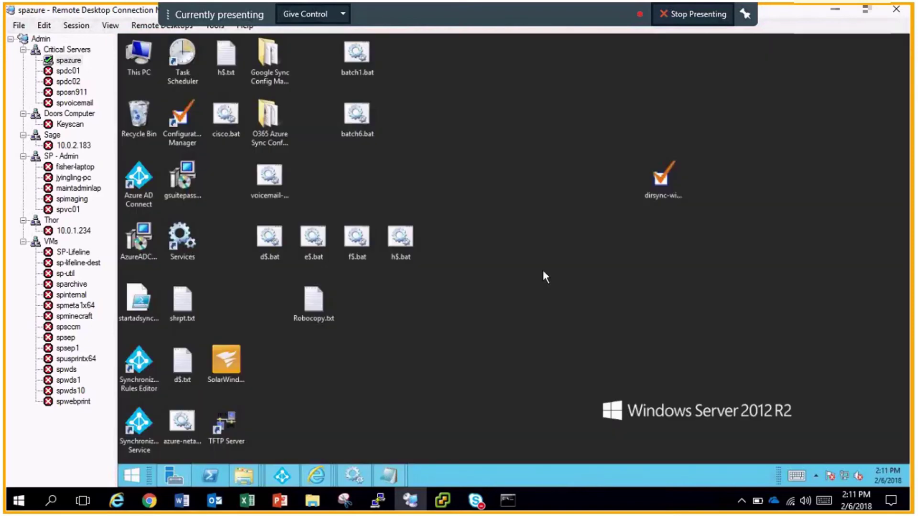
{"action": "right_click", "coordinate": [275, 237]}
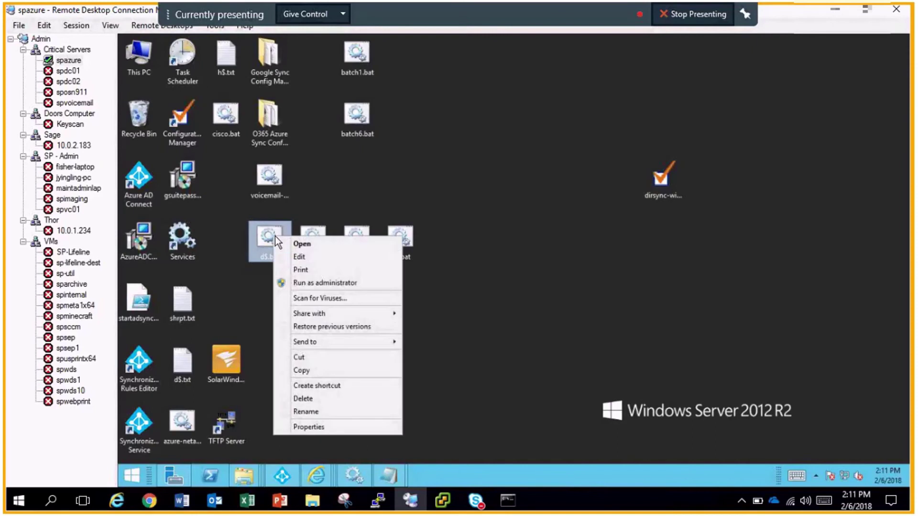
{"action": "left_click", "coordinate": [305, 256]}
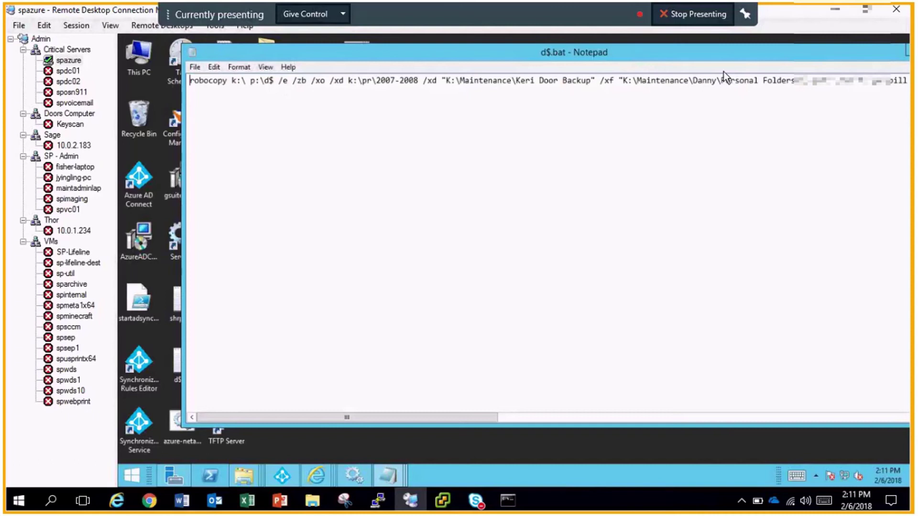
{"action": "left_click_drag", "start_coordinate": [707, 54], "coordinate": [661, 51]}
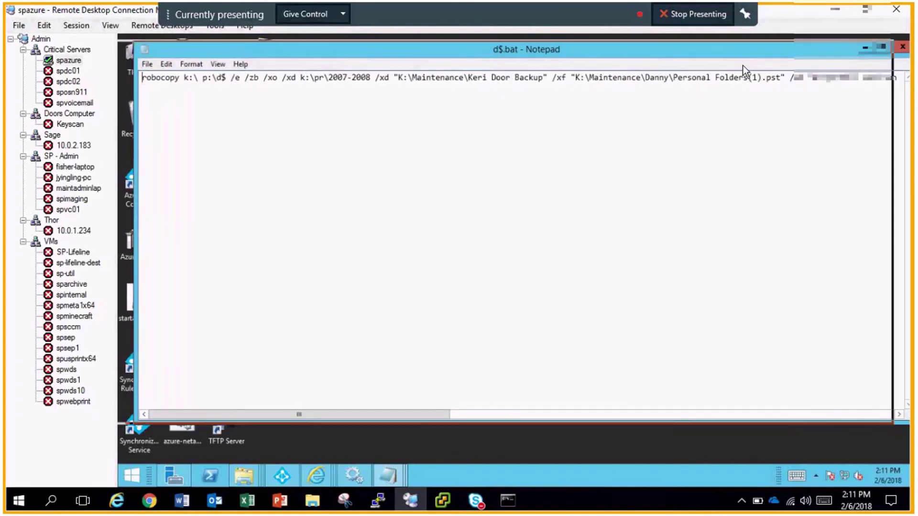
{"action": "left_click_drag", "start_coordinate": [744, 65], "coordinate": [716, 64]}
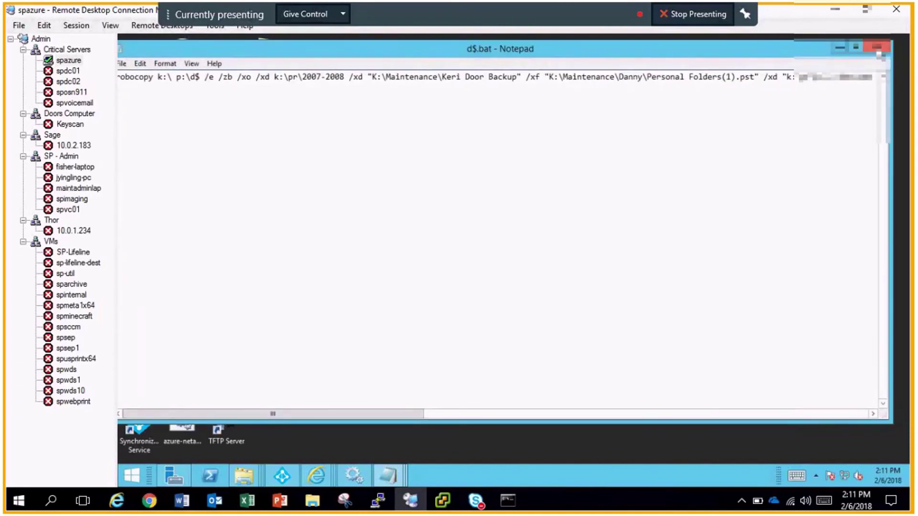
{"action": "left_click", "coordinate": [876, 46]}
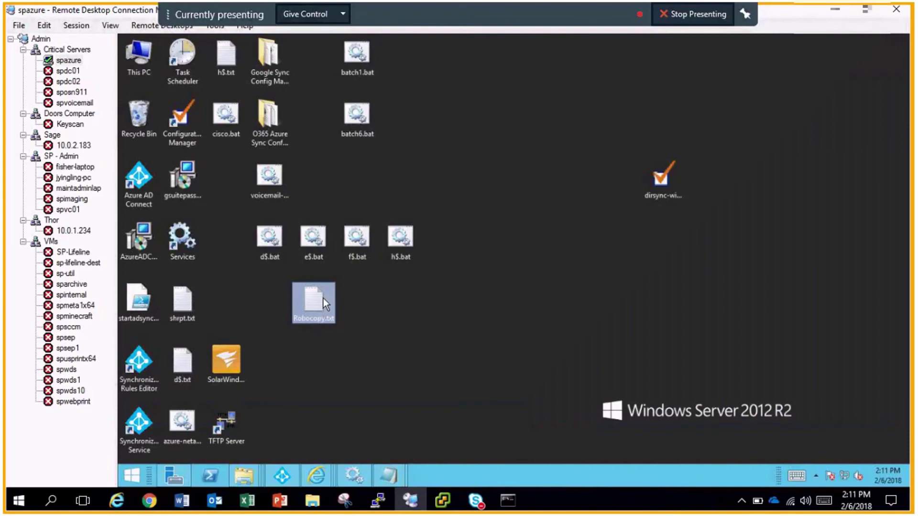
- Open Robocopy.txt in a maximized Notepad window and highlight the /xo (exclude older files) line
{"action": "double_click", "coordinate": [323, 301]}
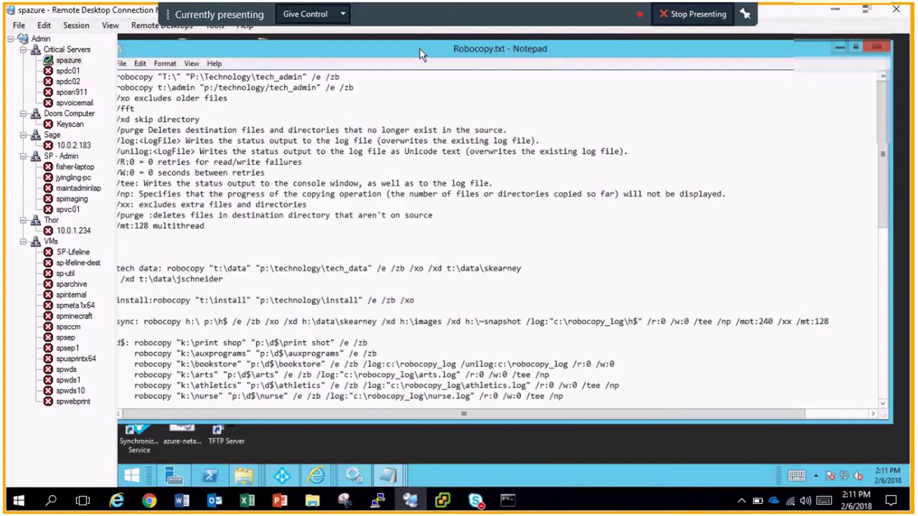
{"action": "double_click", "coordinate": [420, 49]}
{"action": "left_click", "coordinate": [213, 220]}
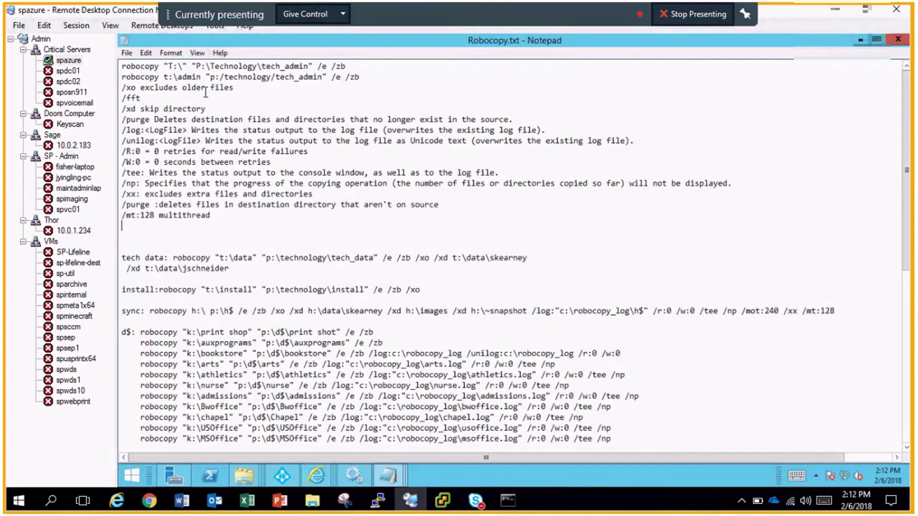
{"action": "left_click", "coordinate": [243, 88]}
- Hide the notes, point out the d$, e$, f$ and h$ batch scripts, and launch a taller Task Scheduler window
{"action": "left_click", "coordinate": [862, 42]}
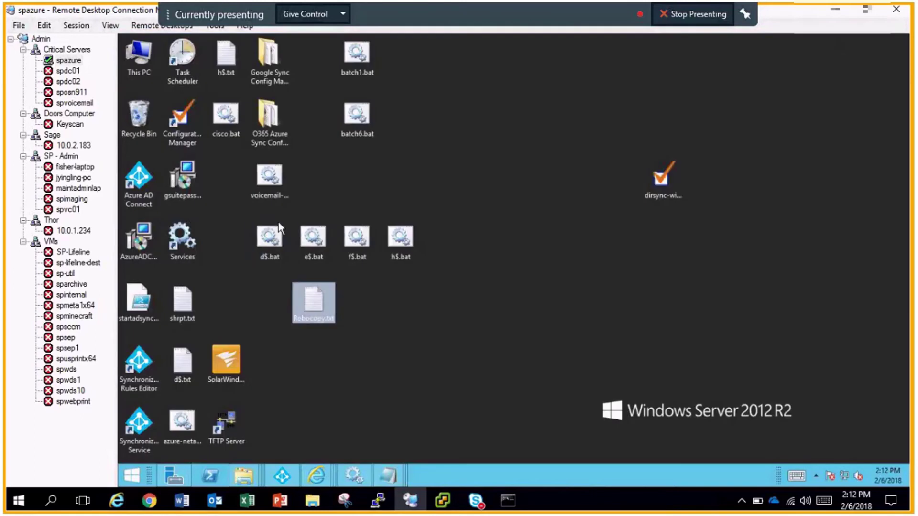
{"action": "left_click_drag", "start_coordinate": [249, 220], "coordinate": [439, 275]}
{"action": "left_click", "coordinate": [455, 283]}
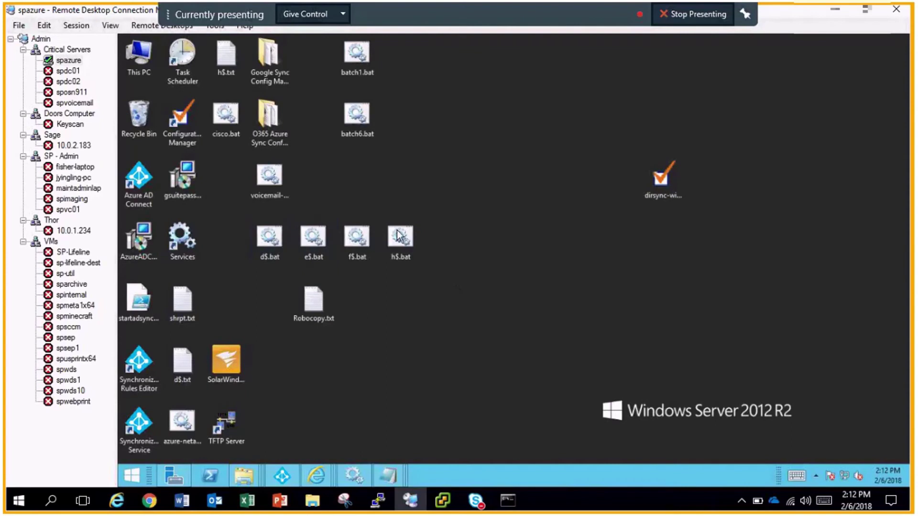
{"action": "left_click", "coordinate": [194, 53]}
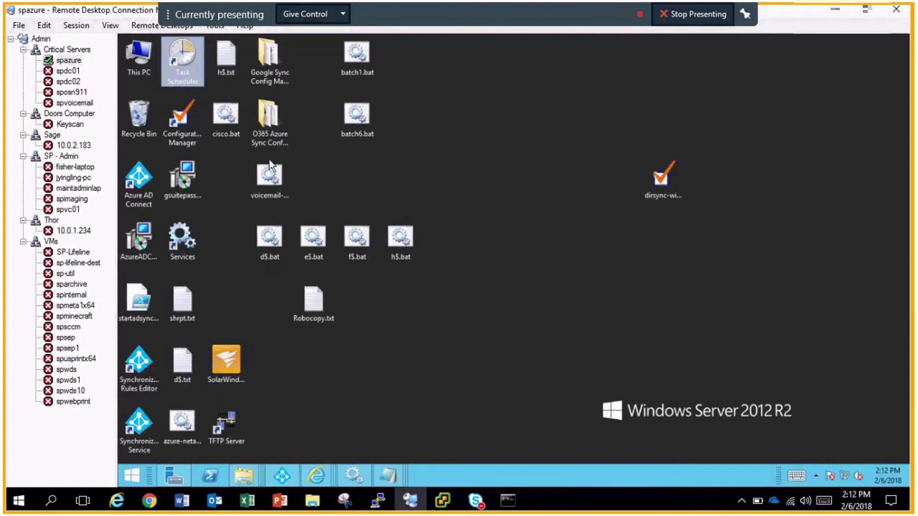
{"action": "double_click", "coordinate": [184, 57]}
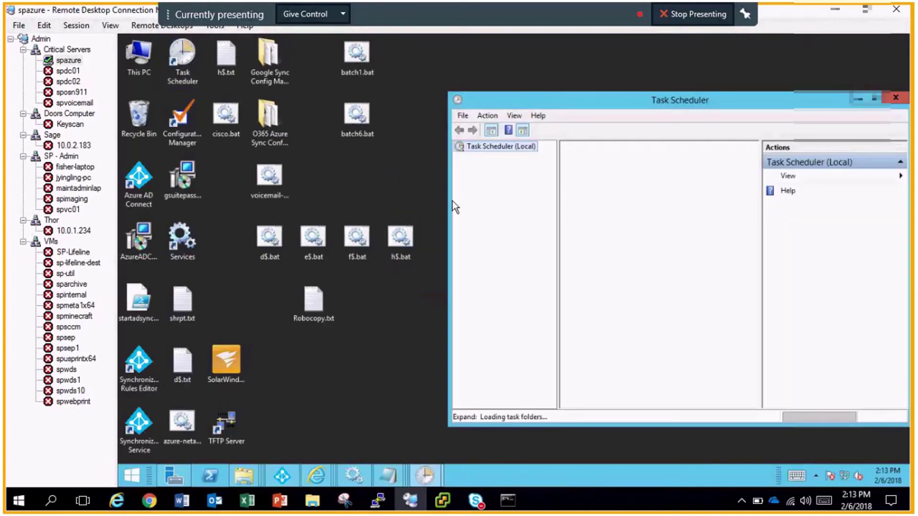
{"action": "left_click_drag", "start_coordinate": [454, 92], "coordinate": [357, 33]}
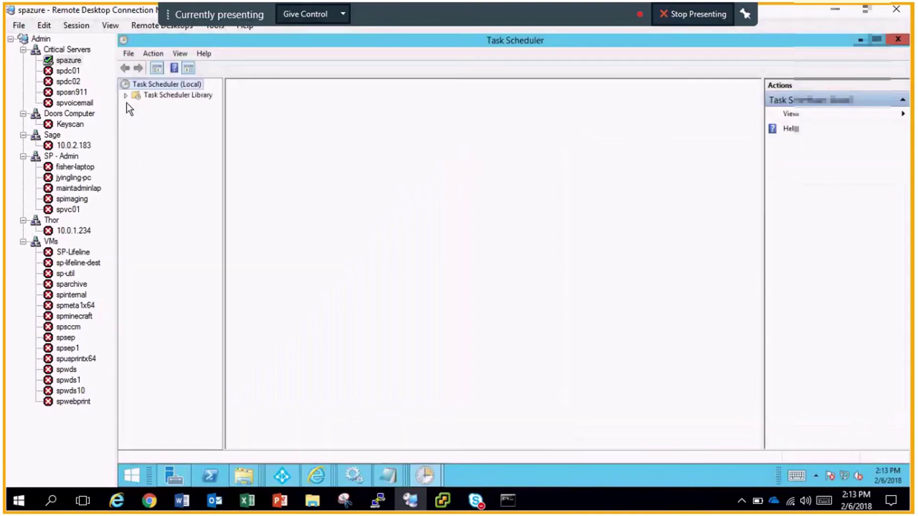
- Review the Backup of D$, E$, F$ and H$ tasks in the Task Scheduler Library, then restore the window down
{"action": "left_click", "coordinate": [148, 93]}
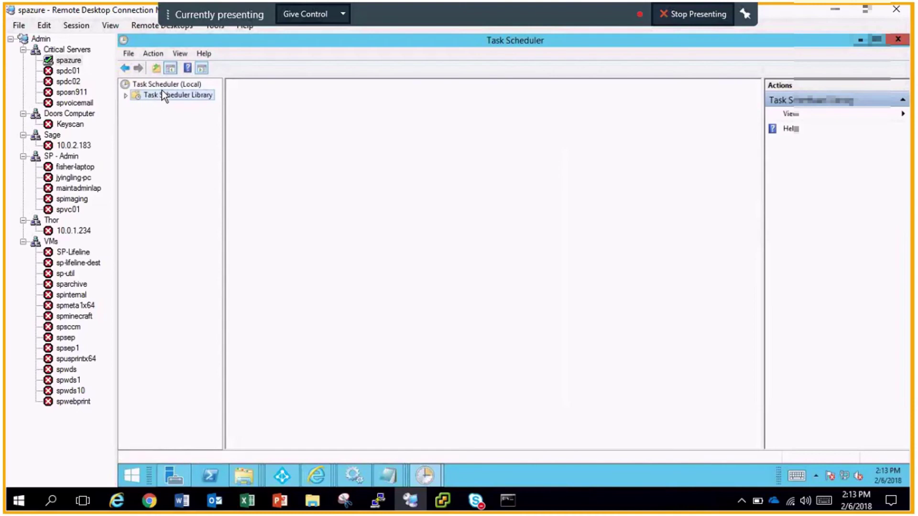
{"action": "left_click", "coordinate": [166, 85]}
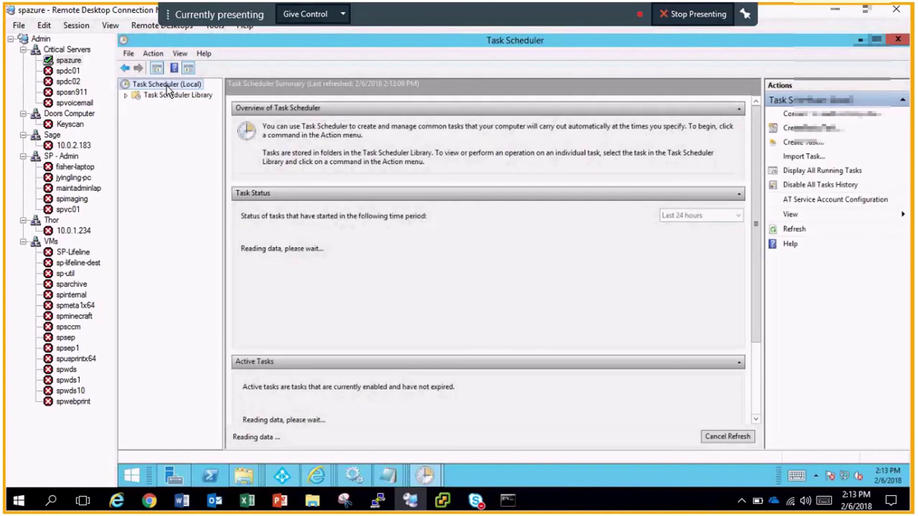
{"action": "left_click", "coordinate": [173, 95]}
{"action": "left_click", "coordinate": [271, 111]}
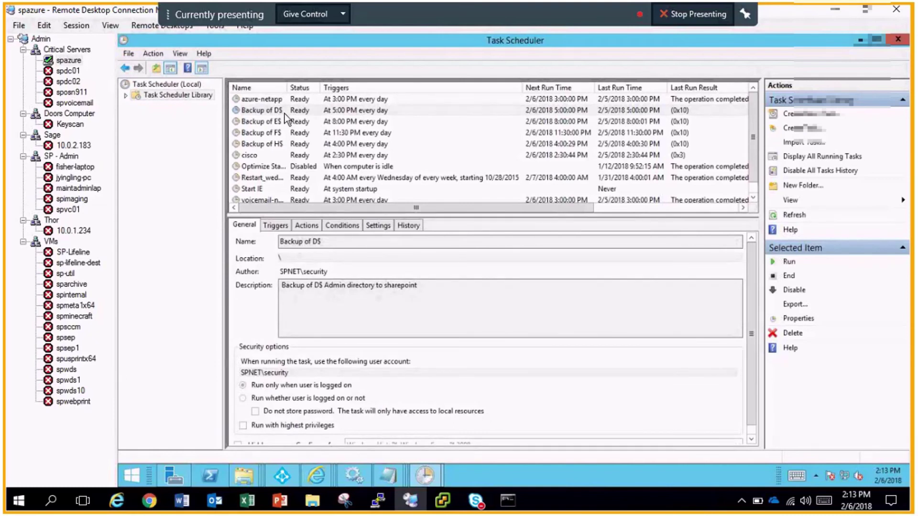
{"action": "left_click", "coordinate": [283, 121]}
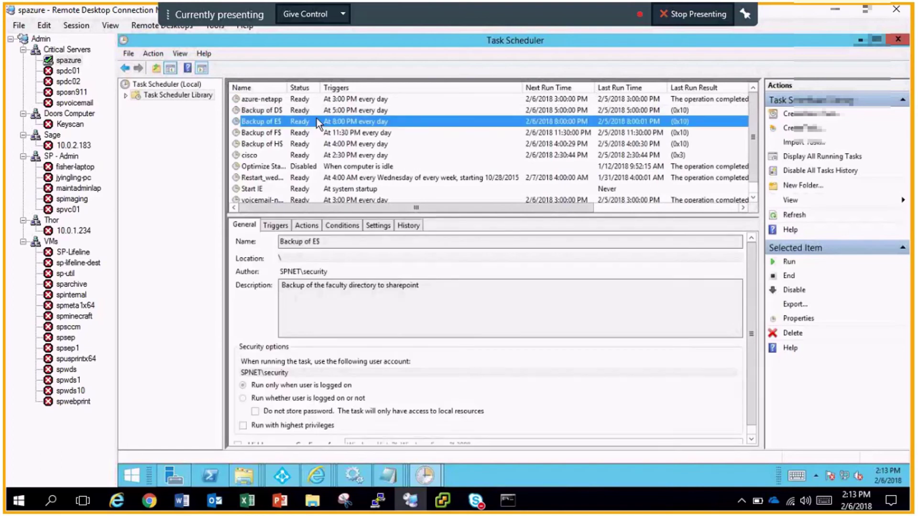
{"action": "left_click", "coordinate": [291, 132]}
{"action": "left_click", "coordinate": [285, 143]}
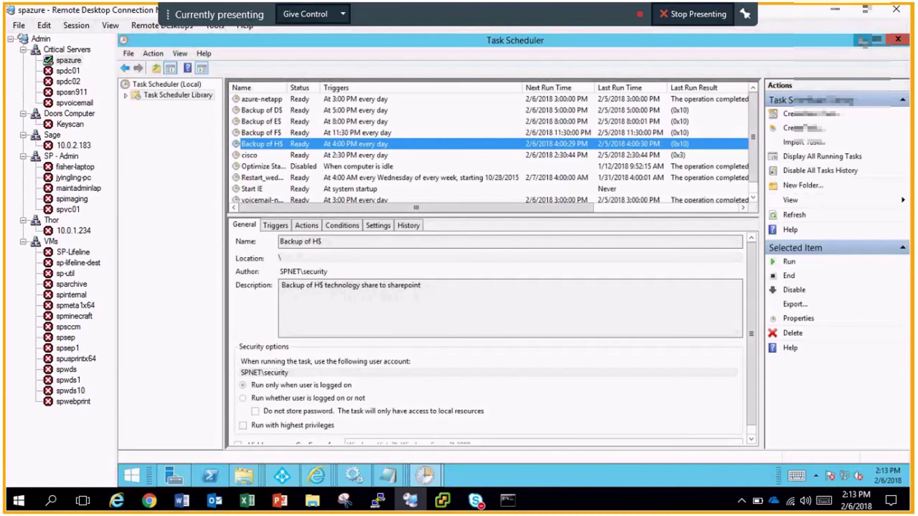
{"action": "left_click", "coordinate": [863, 41]}
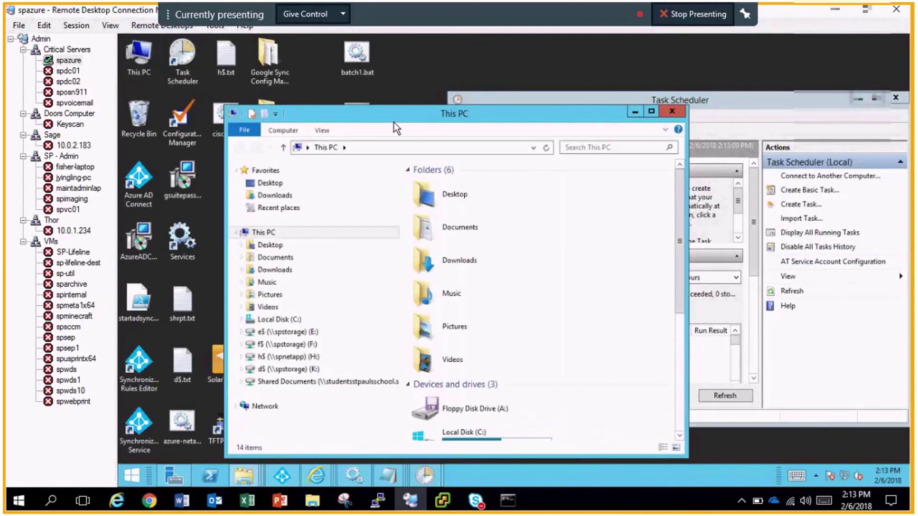
- Browse to C:\robocopy_log, inspect the d$ backup log, then close File Explorer
{"action": "double_click", "coordinate": [394, 122]}
{"action": "double_click", "coordinate": [495, 201]}
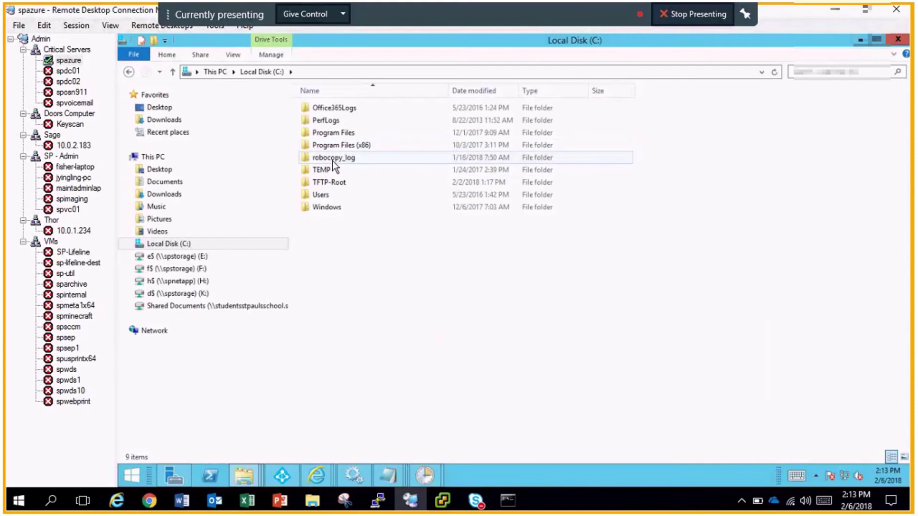
{"action": "left_click", "coordinate": [333, 159]}
{"action": "double_click", "coordinate": [336, 161]}
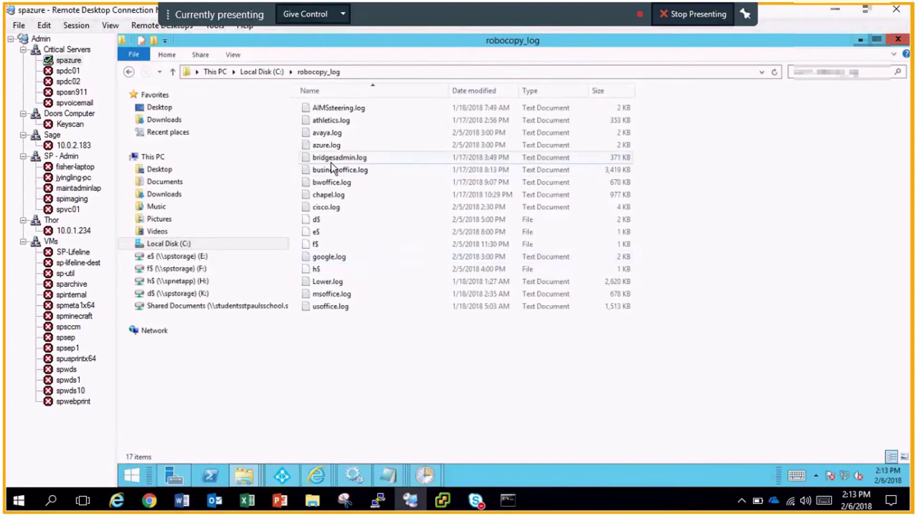
{"action": "left_click", "coordinate": [334, 220]}
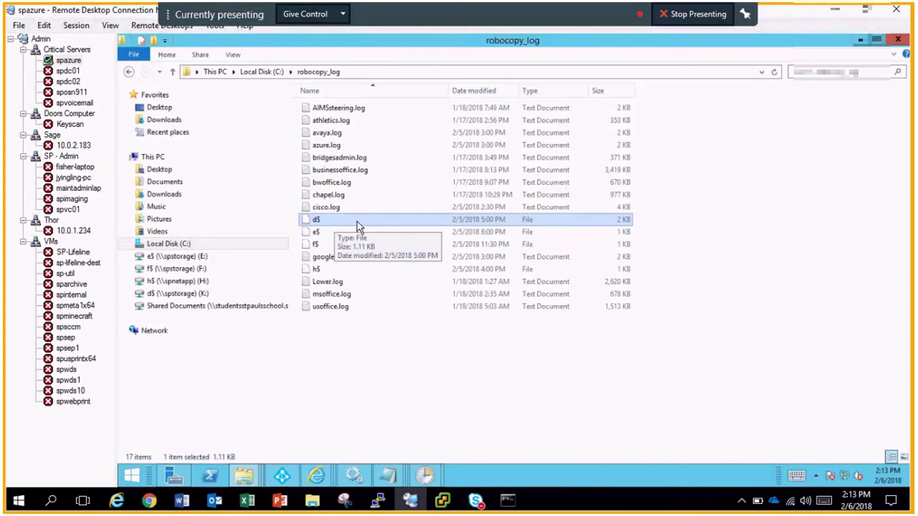
{"action": "left_click", "coordinate": [358, 221]}
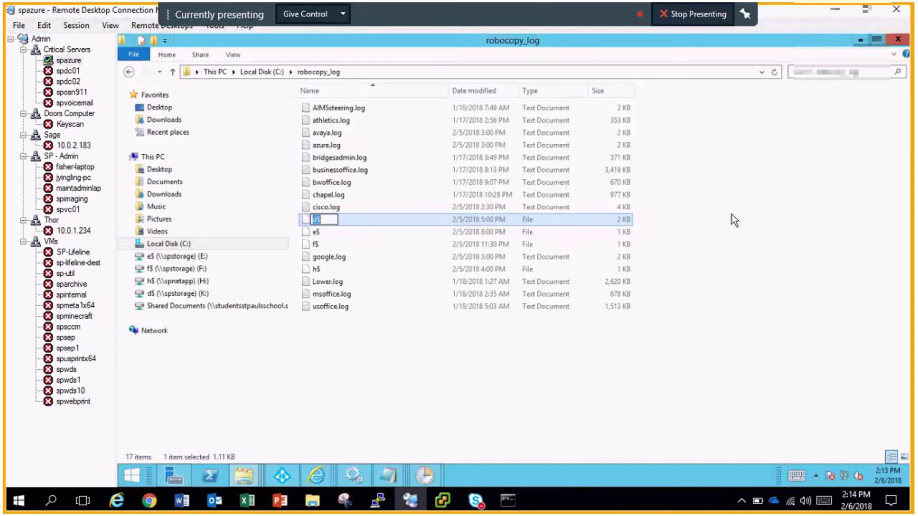
{"action": "left_click", "coordinate": [898, 39]}
- Edit d$.bat in Notepad and highlight its /log:"c:\robocopy_log\d$" switch
{"action": "left_click", "coordinate": [270, 247]}
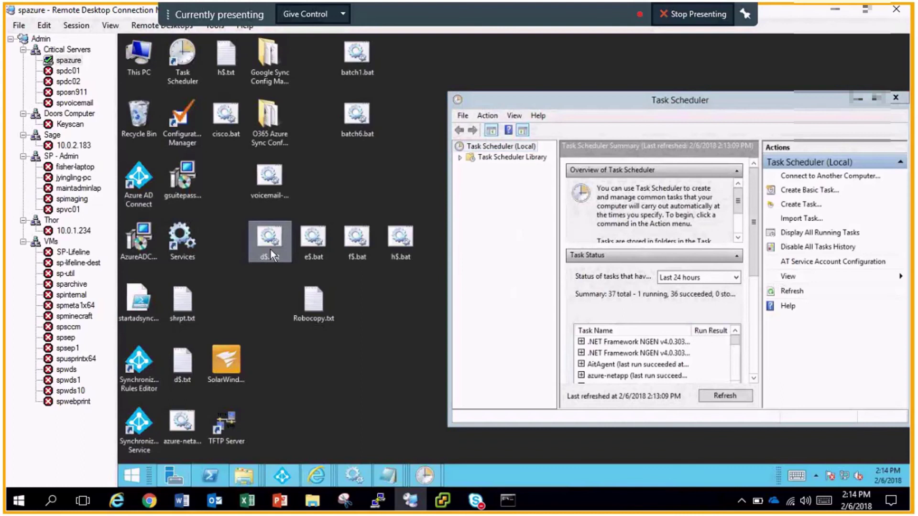
{"action": "right_click", "coordinate": [270, 242]}
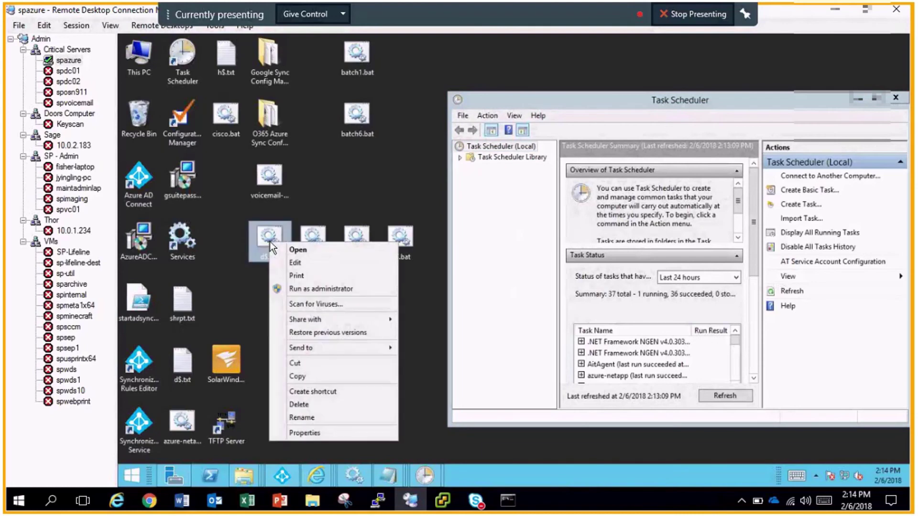
{"action": "left_click", "coordinate": [295, 263]}
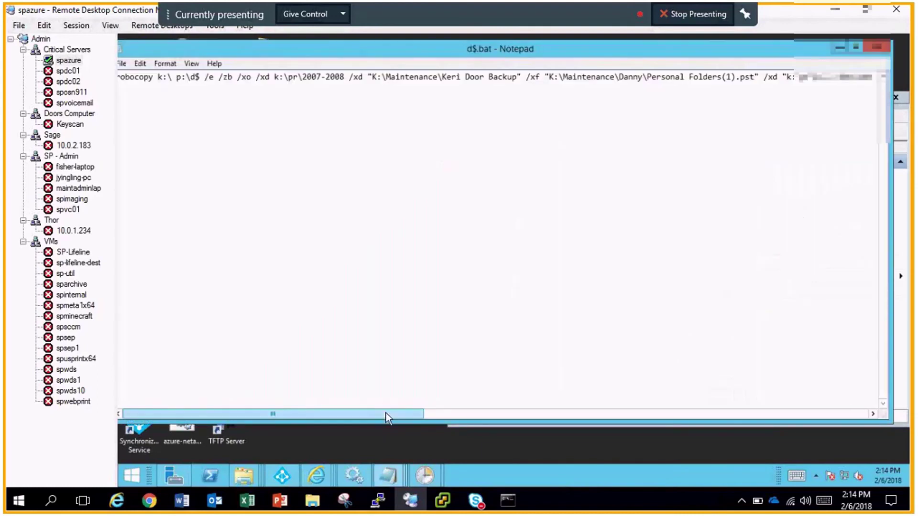
{"action": "left_click_drag", "start_coordinate": [387, 413], "coordinate": [502, 415]}
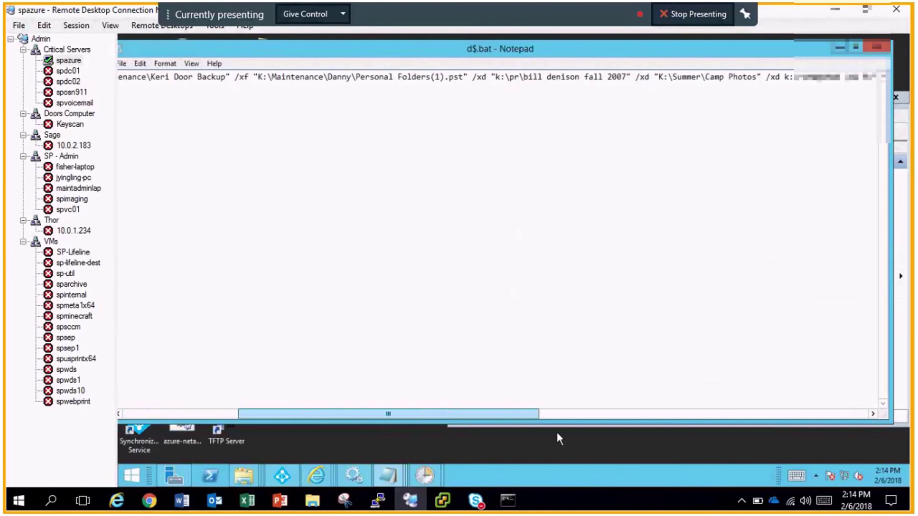
{"action": "left_click_drag", "start_coordinate": [557, 433], "coordinate": [896, 422]}
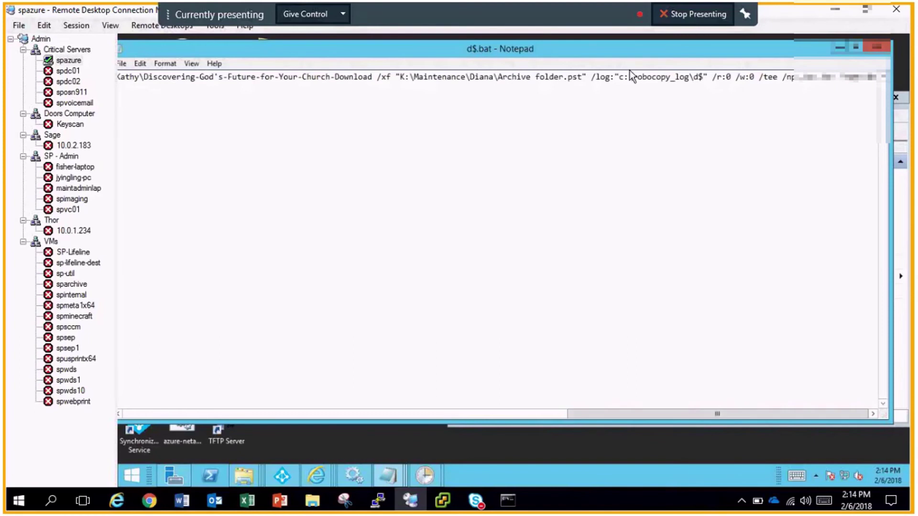
{"action": "left_click_drag", "start_coordinate": [595, 77], "coordinate": [708, 78]}
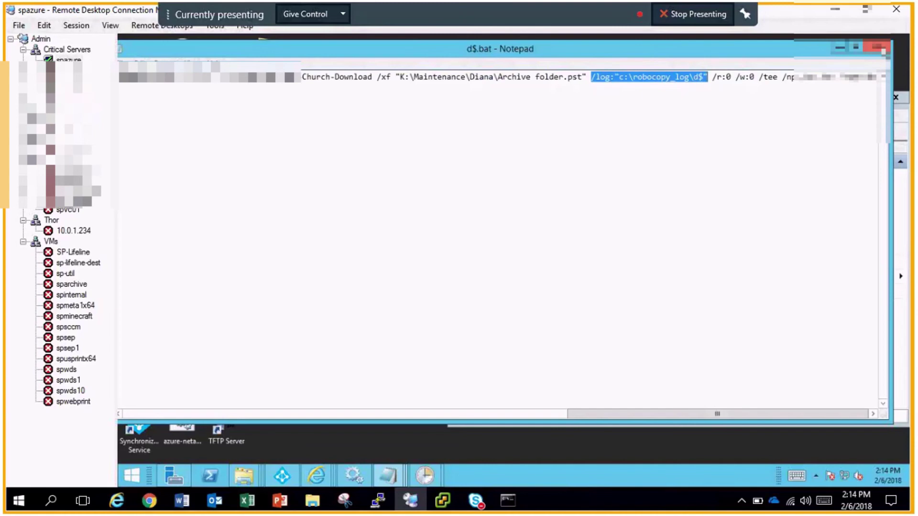
- Close d$.bat and move the Task Scheduler window up and to the left
{"action": "left_click", "coordinate": [878, 47]}
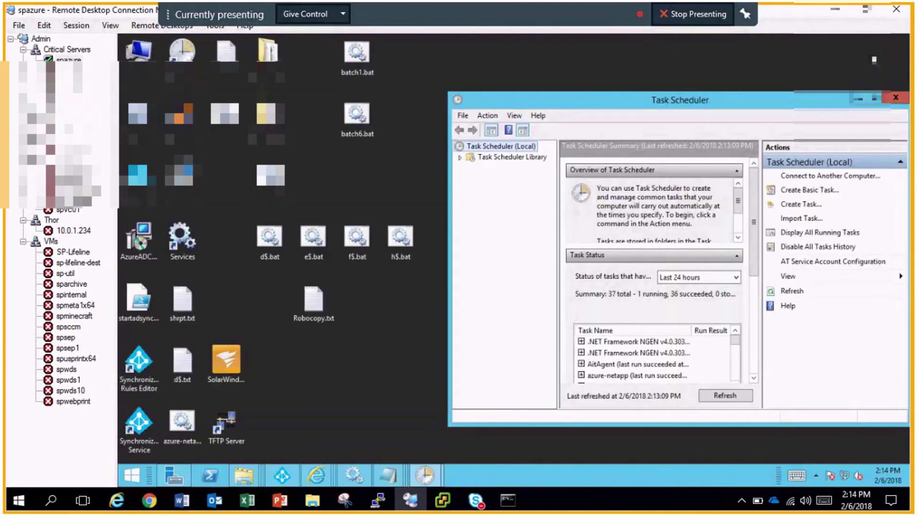
{"action": "left_click_drag", "start_coordinate": [742, 98], "coordinate": [609, 70]}
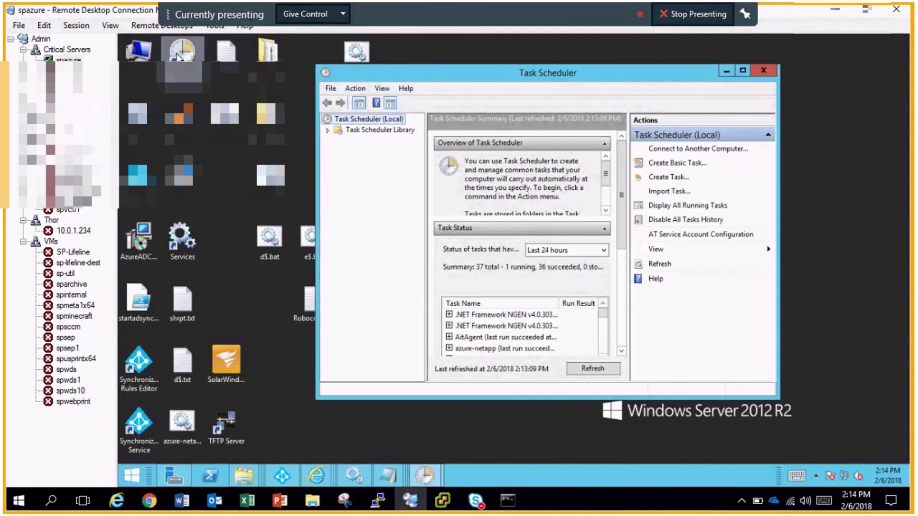
{"action": "left_click", "coordinate": [400, 452]}
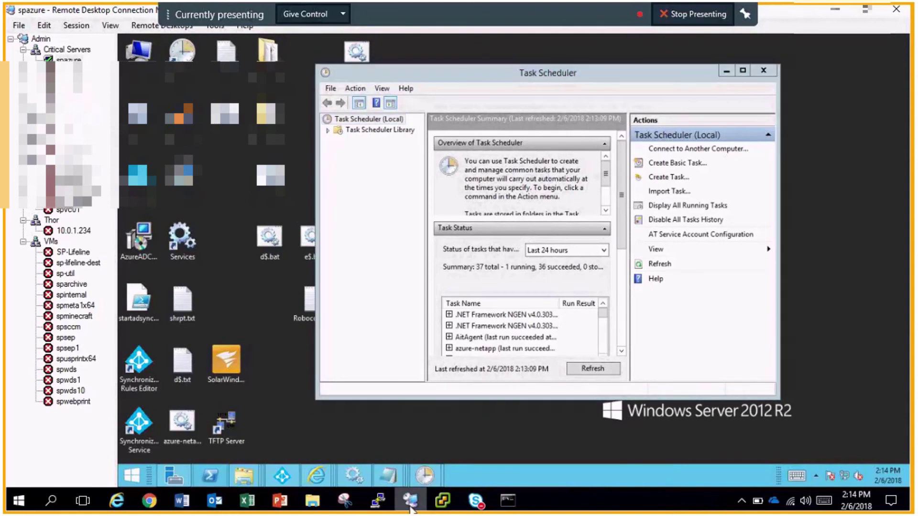
- In the SharePoint library, drill into the d$ backup's Business Office > Office folder
{"action": "left_click", "coordinate": [153, 504]}
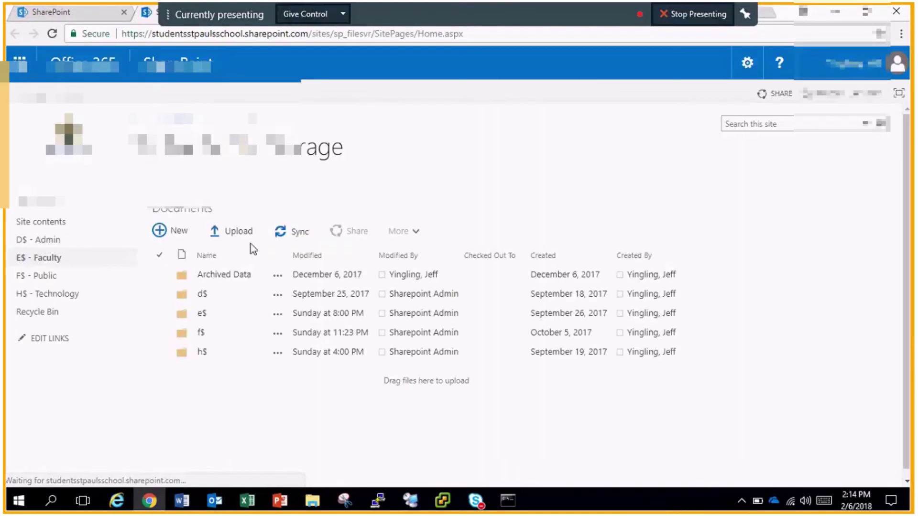
{"action": "left_click", "coordinate": [202, 294]}
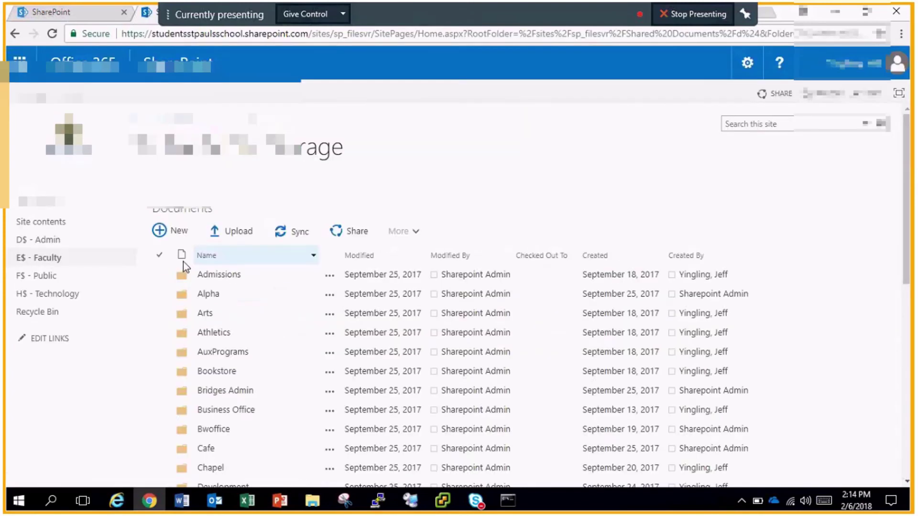
{"action": "scroll", "coordinate": [208, 278], "scroll_direction": "down", "scroll_amount": 1}
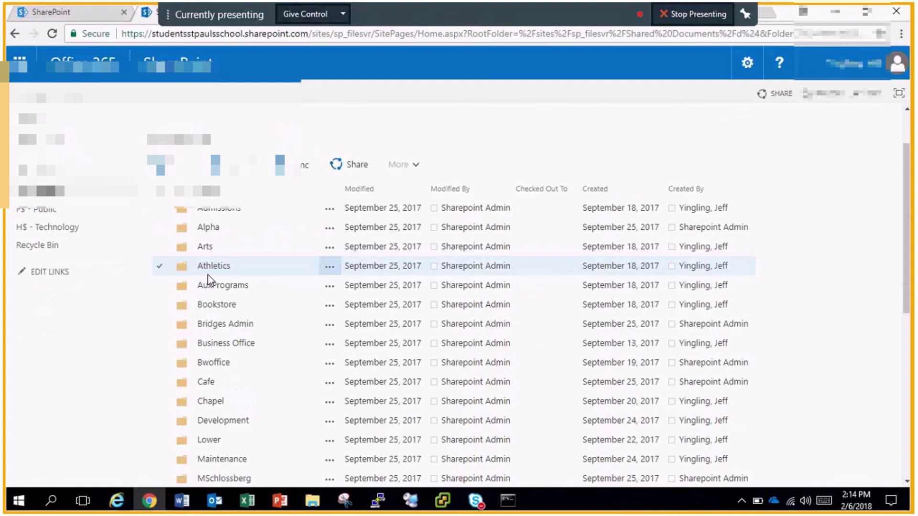
{"action": "scroll", "coordinate": [215, 289], "scroll_direction": "down", "scroll_amount": 1}
{"action": "scroll", "coordinate": [222, 300], "scroll_direction": "down", "scroll_amount": 1}
{"action": "left_click", "coordinate": [227, 293]}
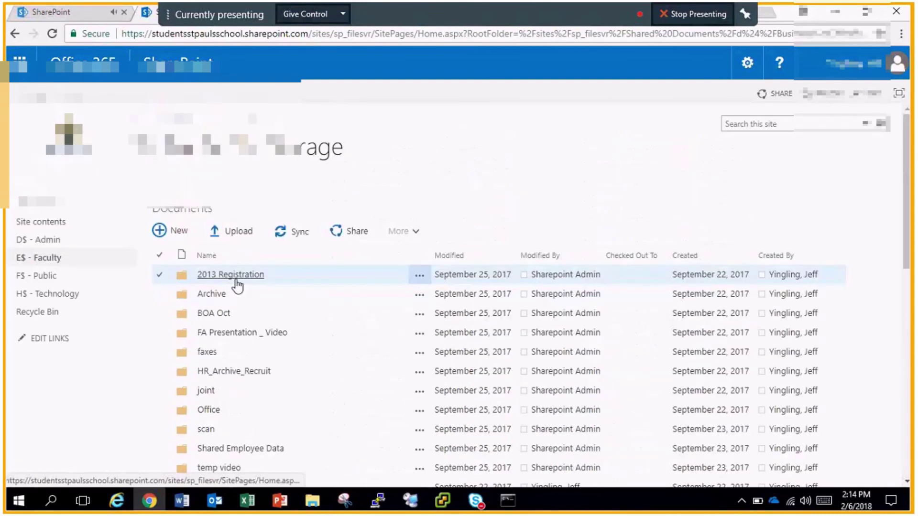
{"action": "scroll", "coordinate": [237, 285], "scroll_direction": "down", "scroll_amount": 7}
{"action": "scroll", "coordinate": [384, 269], "scroll_direction": "up", "scroll_amount": 3}
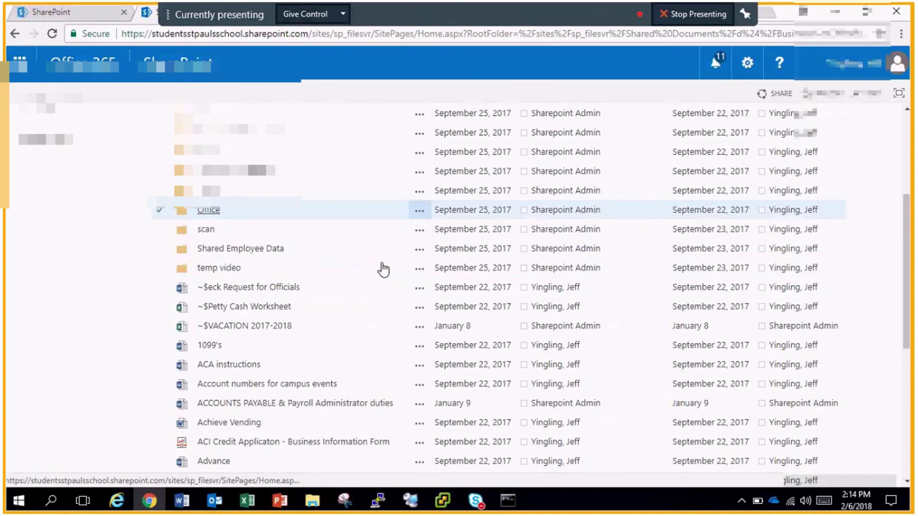
{"action": "left_click", "coordinate": [384, 270]}
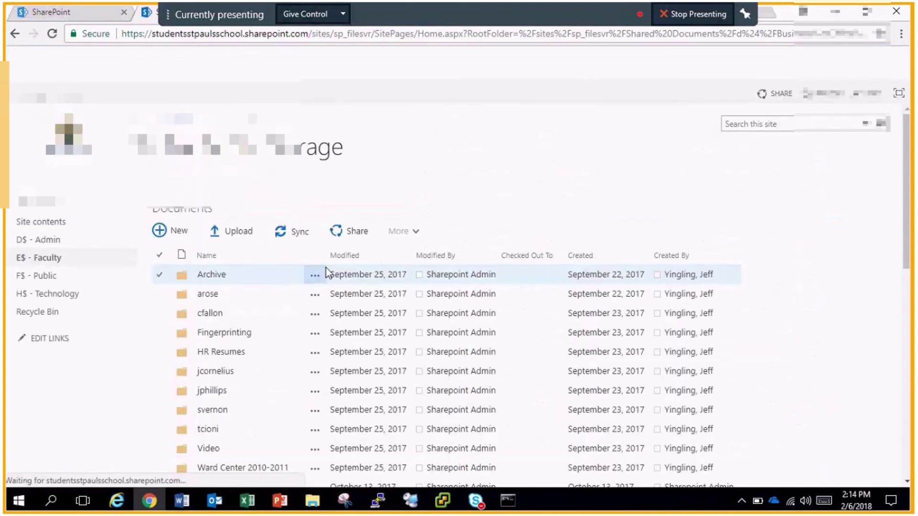
{"action": "scroll", "coordinate": [306, 273], "scroll_direction": "down", "scroll_amount": 3}
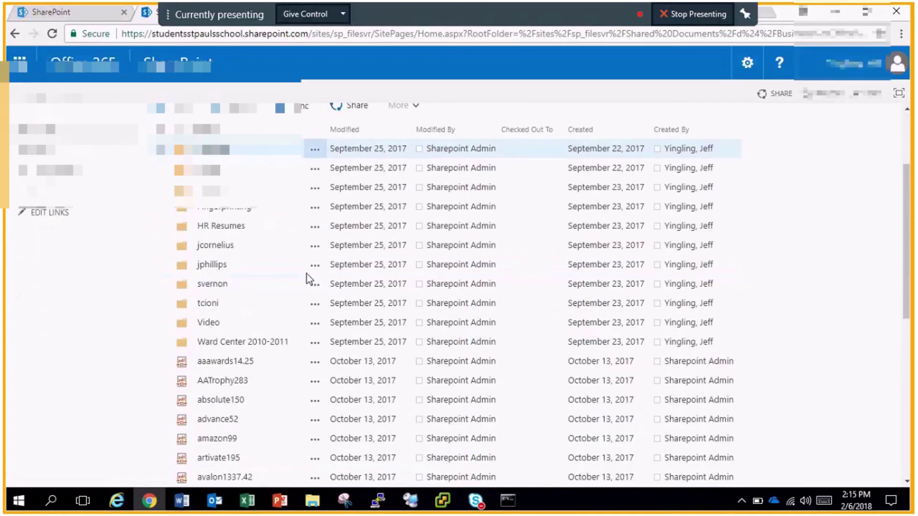
- Check the baldinos file's version history in jphillips, then open a Faculty documents folder
{"action": "left_click", "coordinate": [274, 266]}
{"action": "scroll", "coordinate": [286, 277], "scroll_direction": "down", "scroll_amount": 4}
{"action": "left_click", "coordinate": [317, 294]}
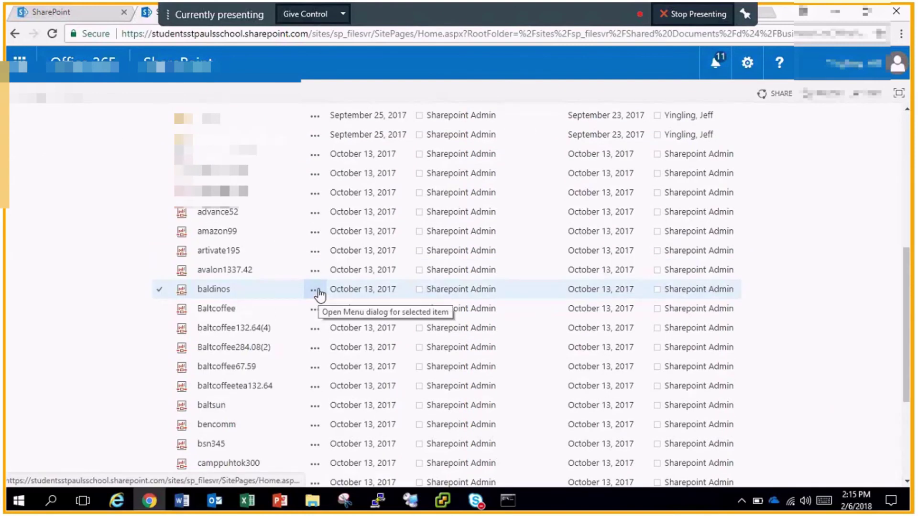
{"action": "left_click", "coordinate": [315, 291]}
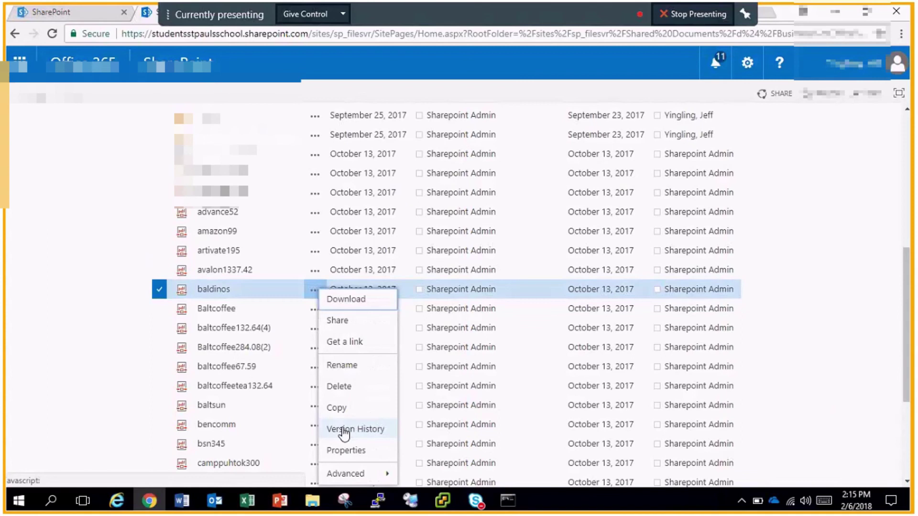
{"action": "left_click", "coordinate": [343, 430]}
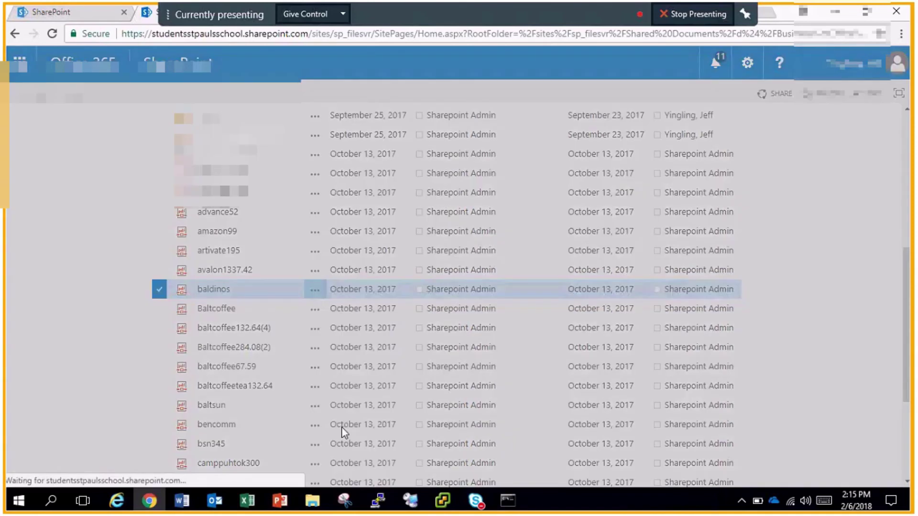
{"action": "left_click", "coordinate": [654, 221]}
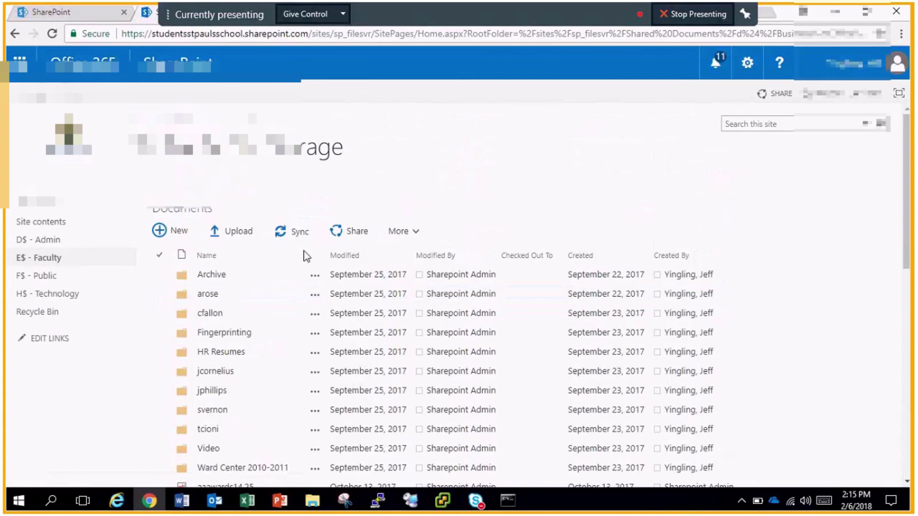
{"action": "scroll", "coordinate": [231, 237], "scroll_direction": "down", "scroll_amount": 4}
{"action": "left_click", "coordinate": [212, 230]}
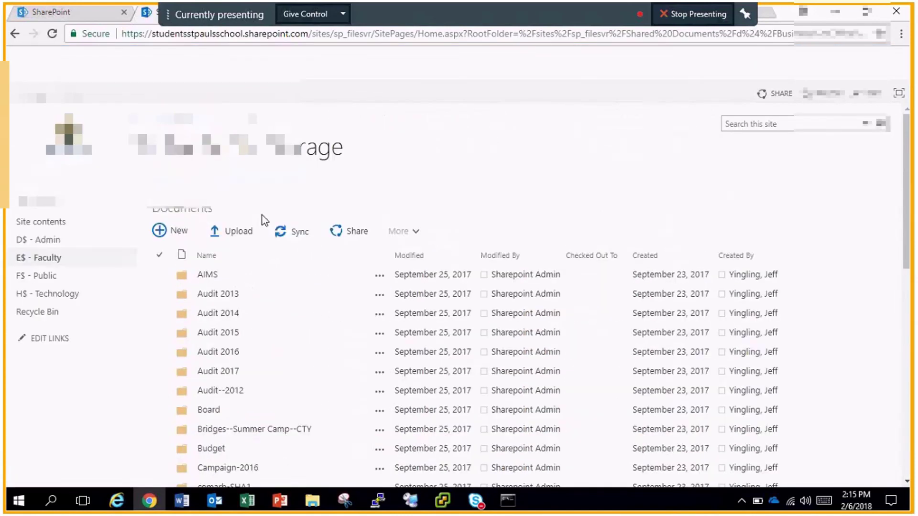
- Open the Enrollment folder and view the 2012-13 Enrollment workbook's version history
{"action": "scroll", "coordinate": [229, 356], "scroll_direction": "down", "scroll_amount": 5}
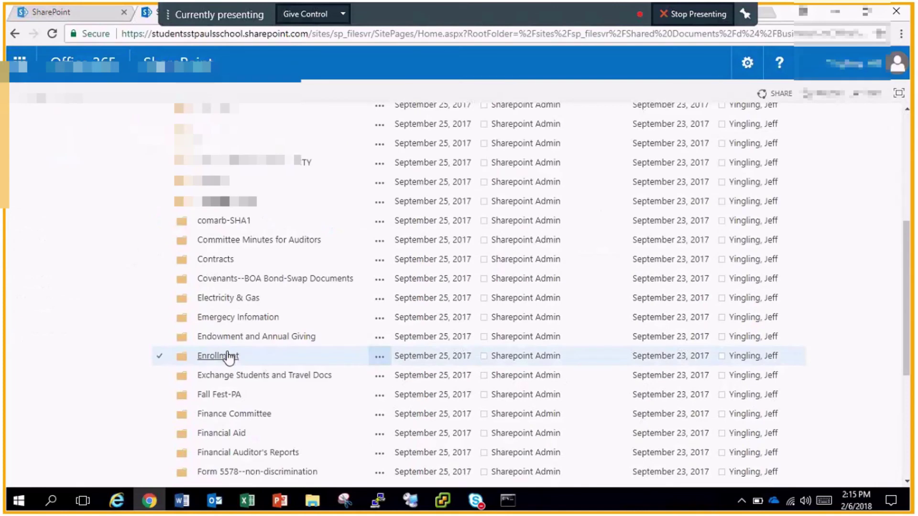
{"action": "left_click", "coordinate": [228, 356]}
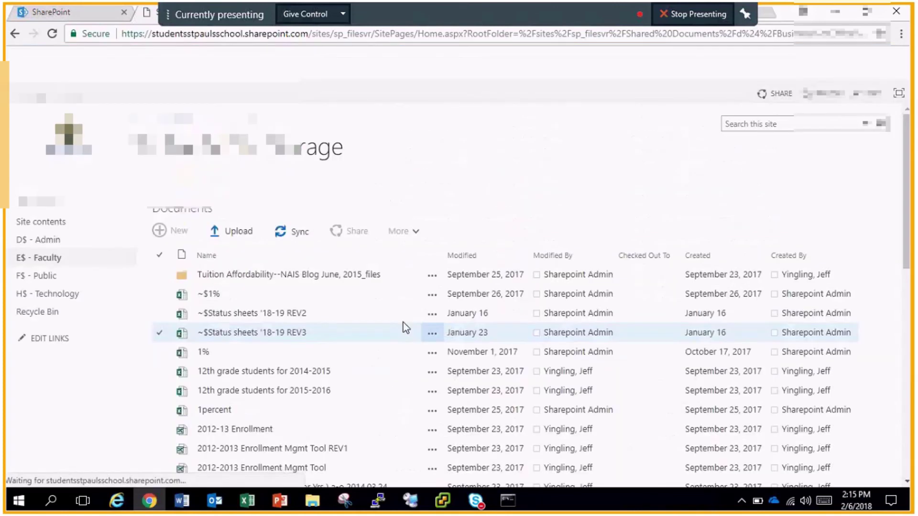
{"action": "scroll", "coordinate": [315, 319], "scroll_direction": "down", "scroll_amount": 7}
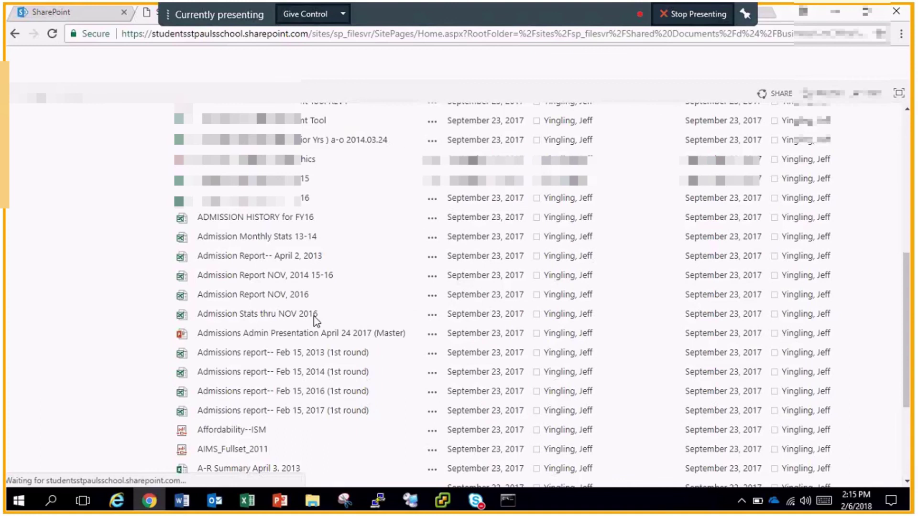
{"action": "left_click", "coordinate": [432, 180]}
{"action": "left_click", "coordinate": [432, 181]}
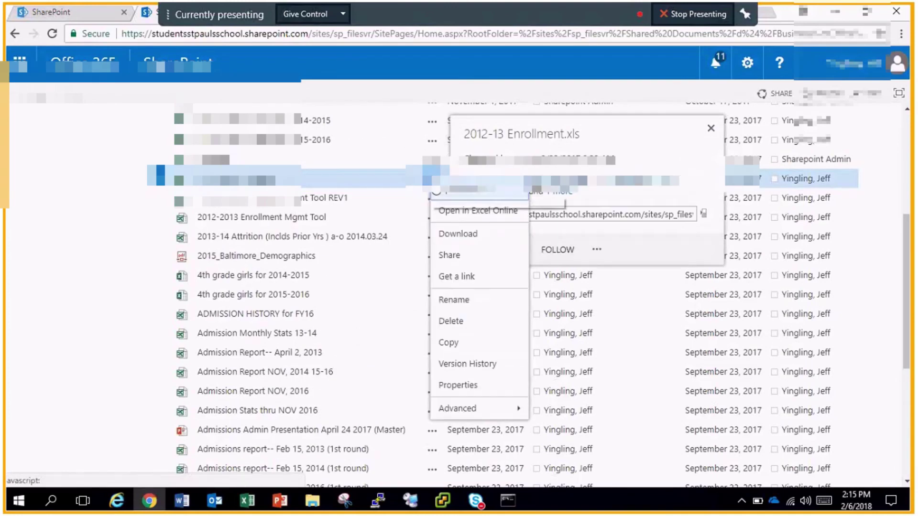
{"action": "left_click", "coordinate": [471, 365]}
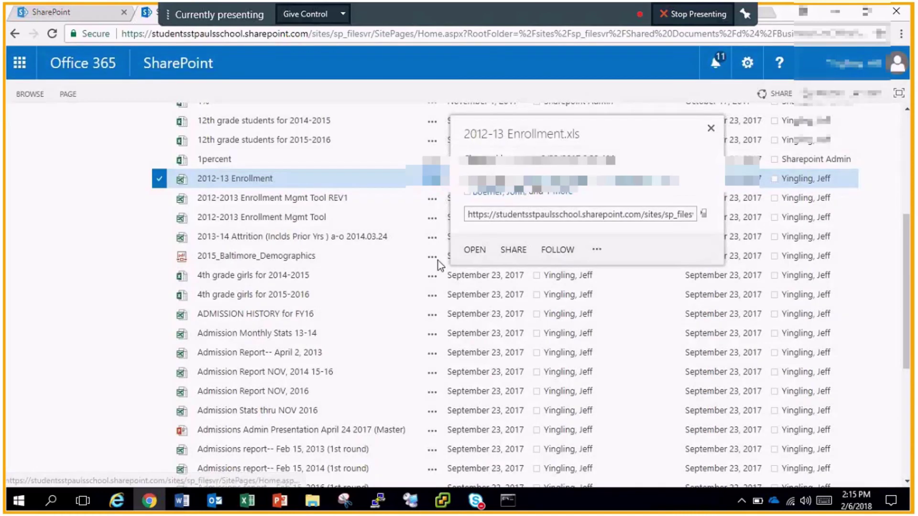
- Page through to items 151-180 and bring up the actions for Status sheets '18-19 REV3
{"action": "scroll", "coordinate": [200, 402], "scroll_direction": "down", "scroll_amount": 5}
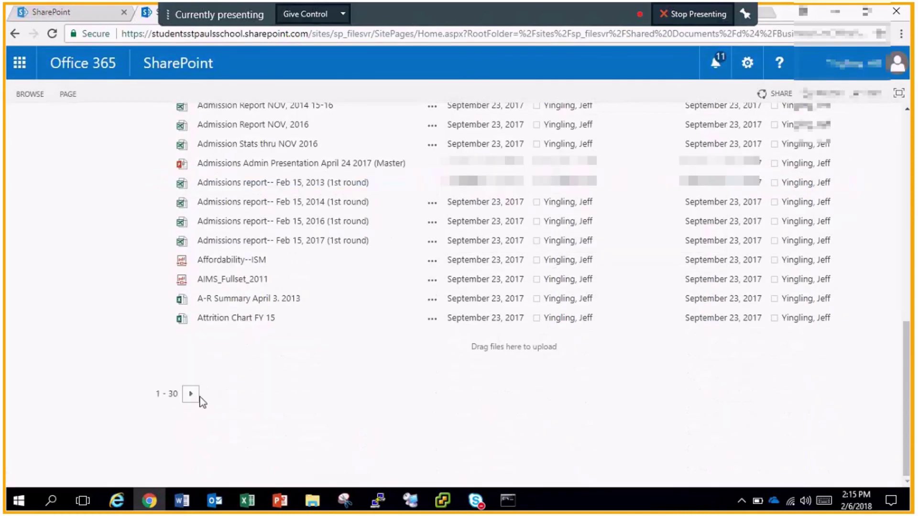
{"action": "scroll", "coordinate": [201, 401], "scroll_direction": "up", "scroll_amount": 5}
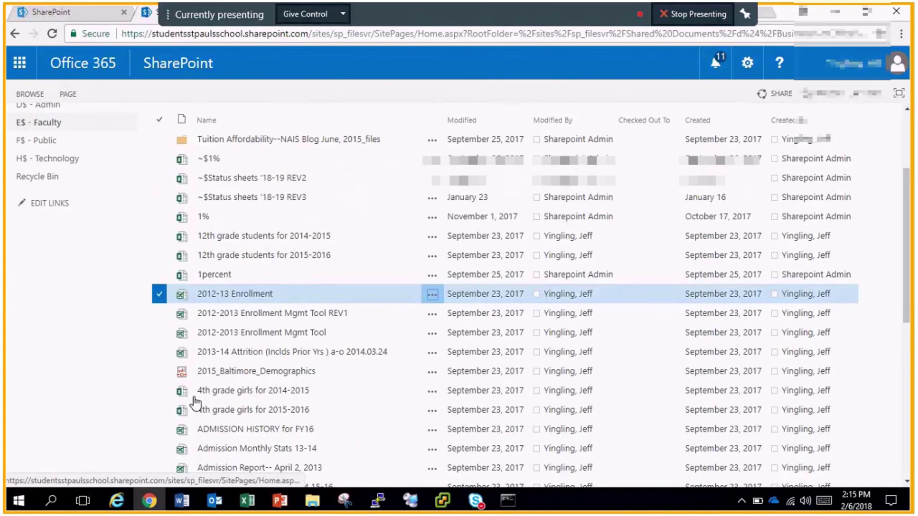
{"action": "scroll", "coordinate": [194, 398], "scroll_direction": "down", "scroll_amount": 6}
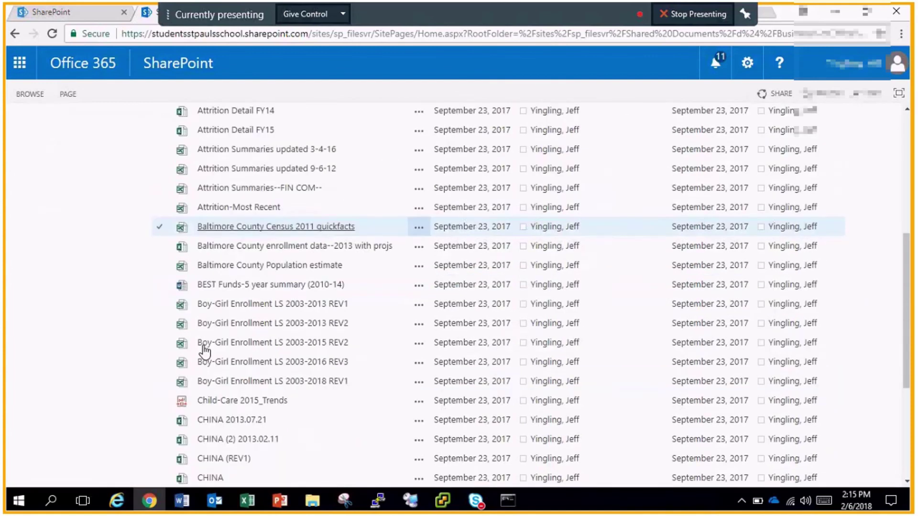
{"action": "scroll", "coordinate": [204, 352], "scroll_direction": "down", "scroll_amount": 5}
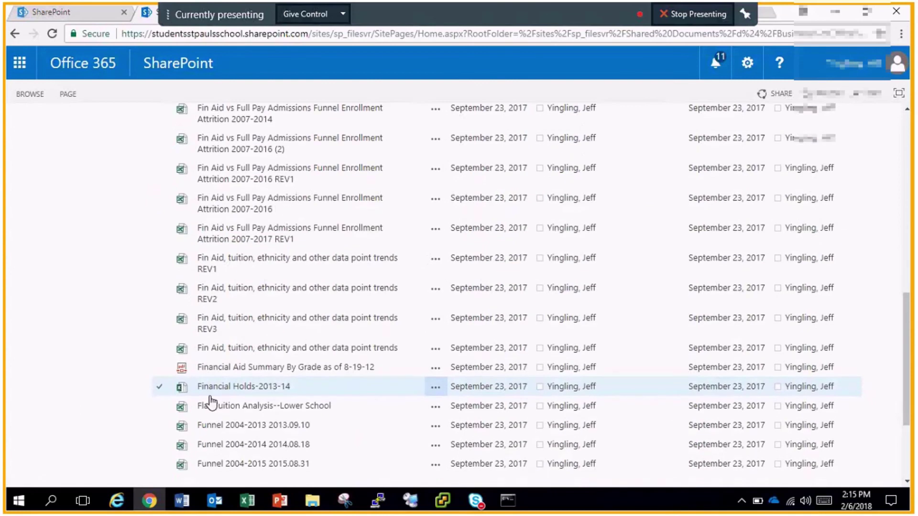
{"action": "scroll", "coordinate": [212, 402], "scroll_direction": "down", "scroll_amount": 5}
{"action": "left_click", "coordinate": [221, 395]}
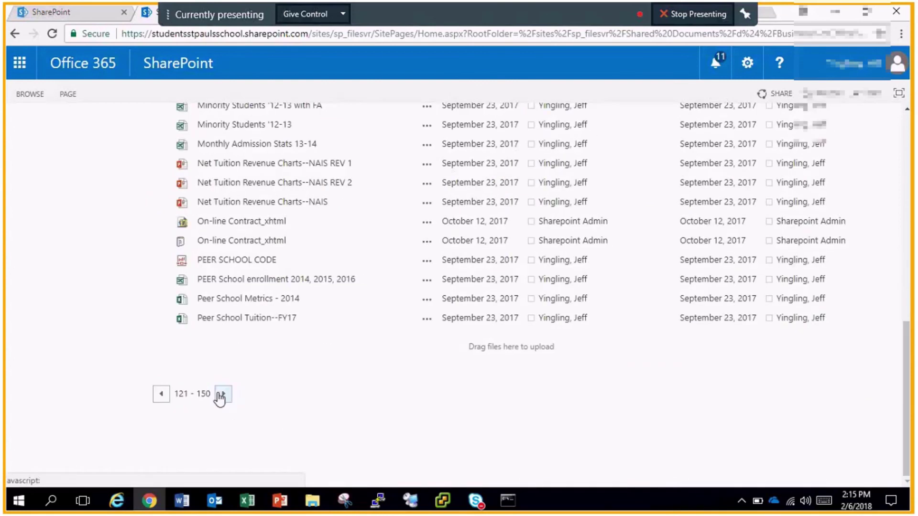
{"action": "scroll", "coordinate": [220, 397], "scroll_direction": "up", "scroll_amount": 4}
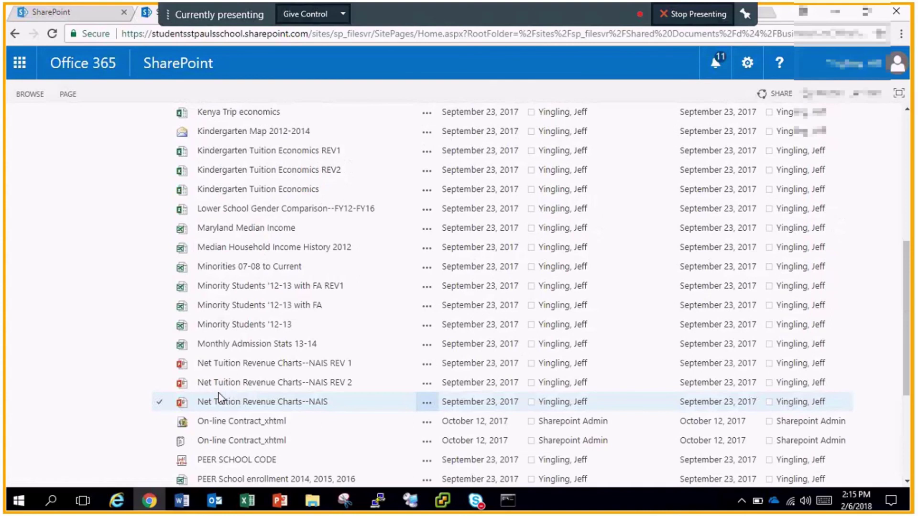
{"action": "scroll", "coordinate": [220, 397], "scroll_direction": "down", "scroll_amount": 4}
{"action": "left_click", "coordinate": [221, 395]}
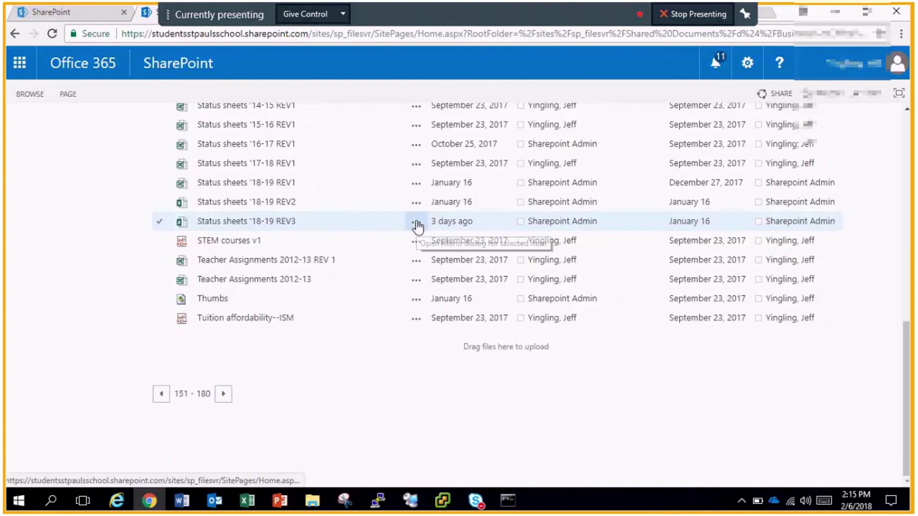
{"action": "left_click", "coordinate": [416, 223]}
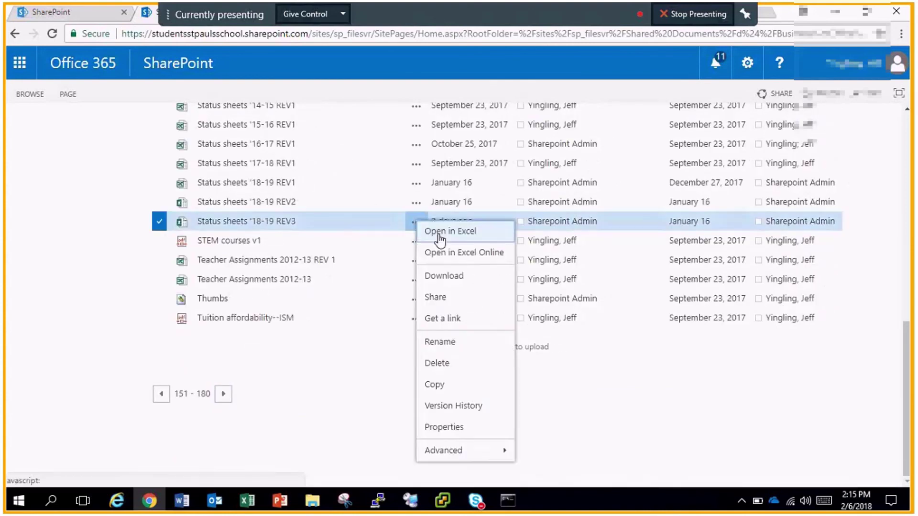
- Open Status sheets '18-19 REV3 version history and drag it aside to read versions 1.0–8.0
{"action": "left_click", "coordinate": [449, 406]}
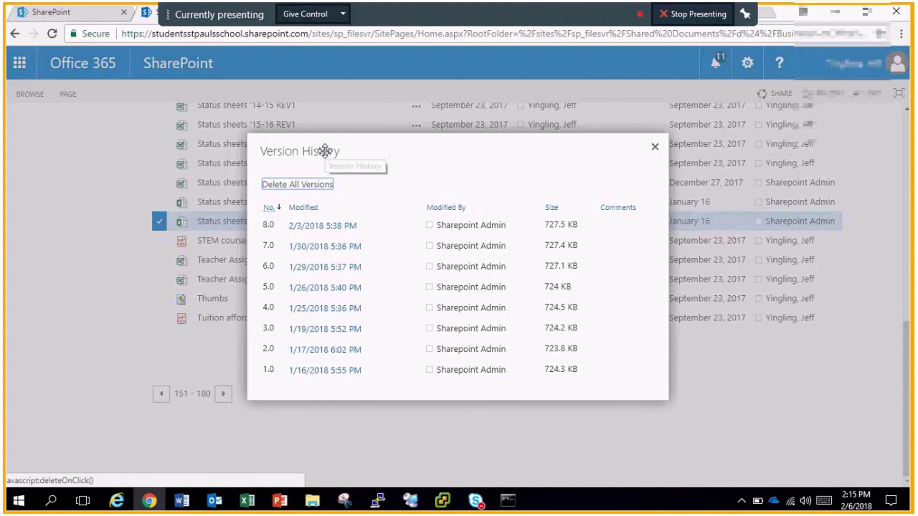
{"action": "left_click_drag", "start_coordinate": [325, 151], "coordinate": [376, 120]}
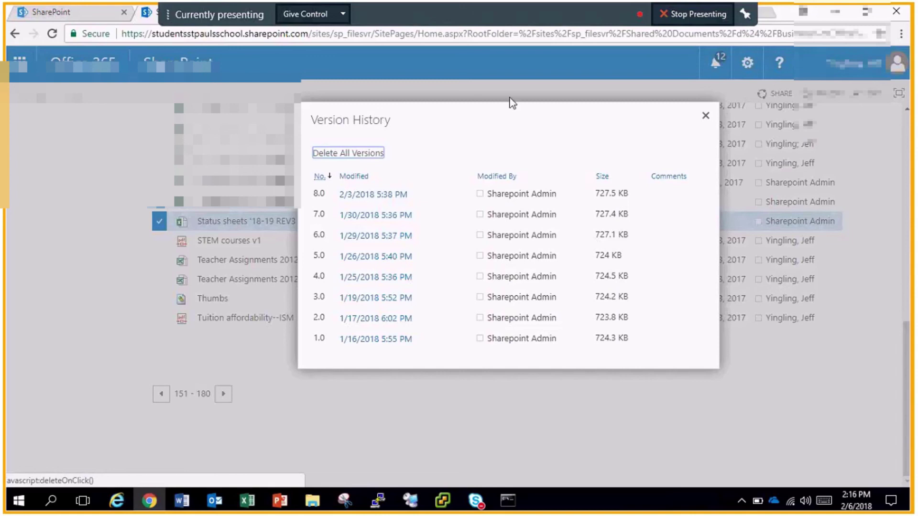
- Close version history, open the Office 365 admin center from the app launcher, and expand Admin centers
{"action": "left_click", "coordinate": [706, 117]}
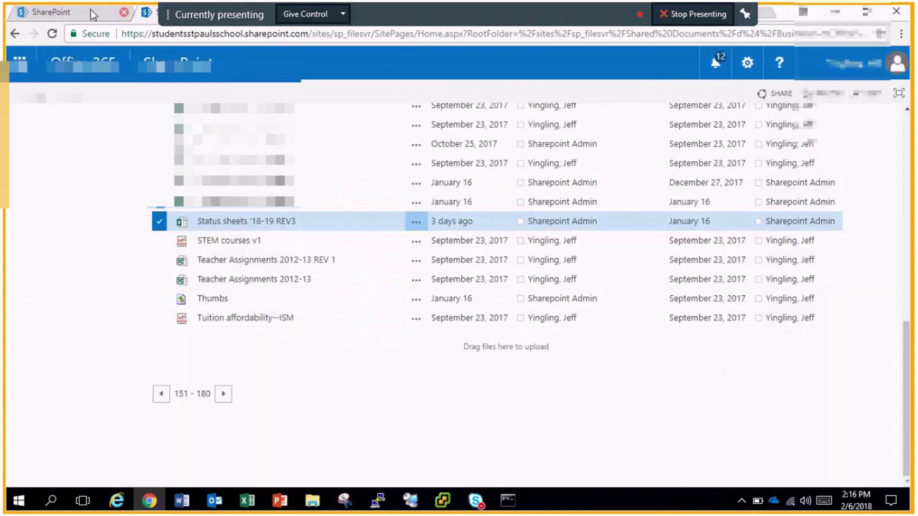
{"action": "left_click", "coordinate": [91, 10]}
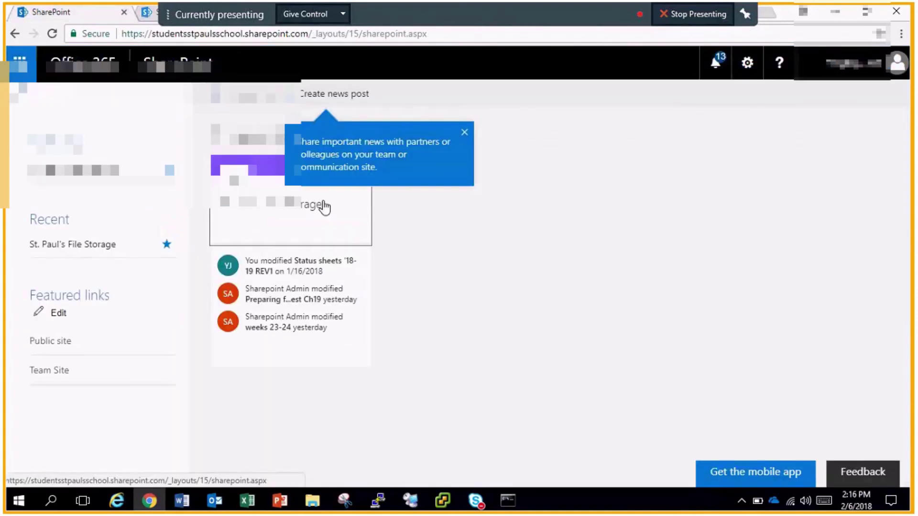
{"action": "left_click", "coordinate": [19, 60]}
{"action": "scroll", "coordinate": [103, 301], "scroll_direction": "down", "scroll_amount": 5}
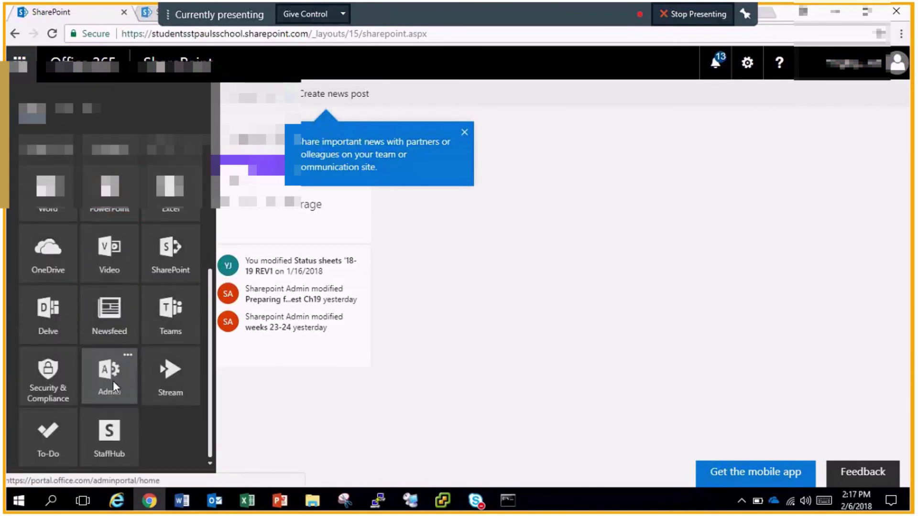
{"action": "left_click", "coordinate": [113, 380]}
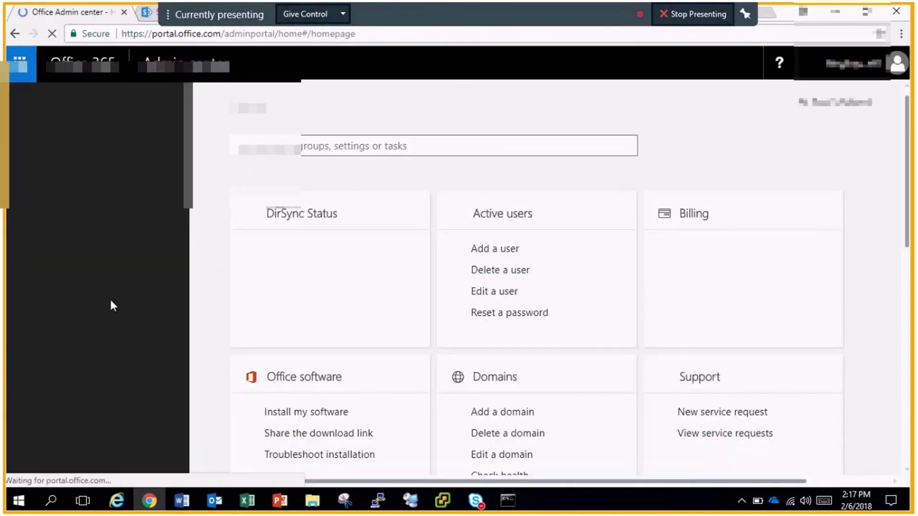
{"action": "left_click", "coordinate": [91, 459]}
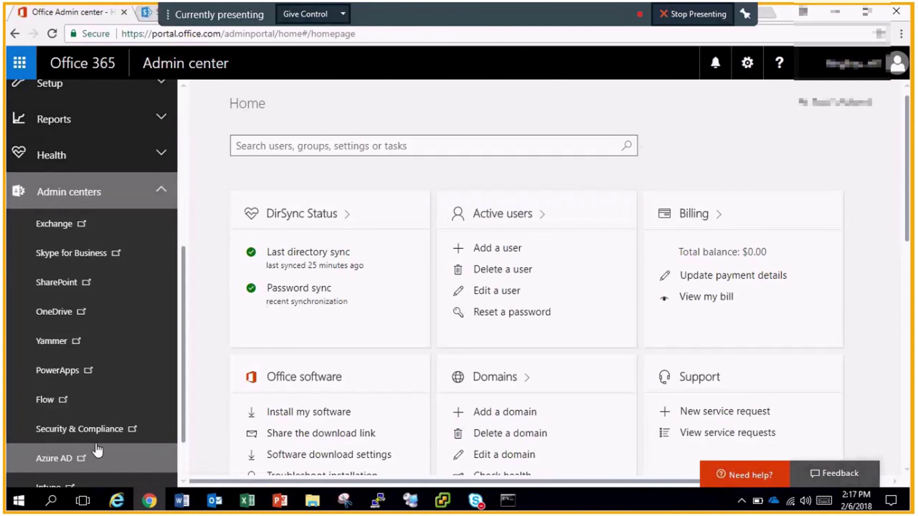
{"action": "scroll", "coordinate": [73, 269], "scroll_direction": "down", "scroll_amount": 1}
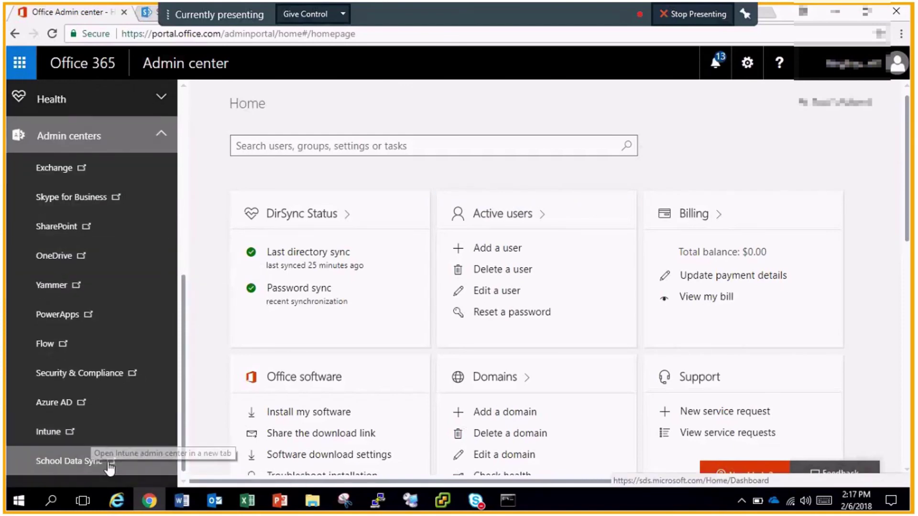
{"action": "scroll", "coordinate": [106, 381], "scroll_direction": "up", "scroll_amount": 3}
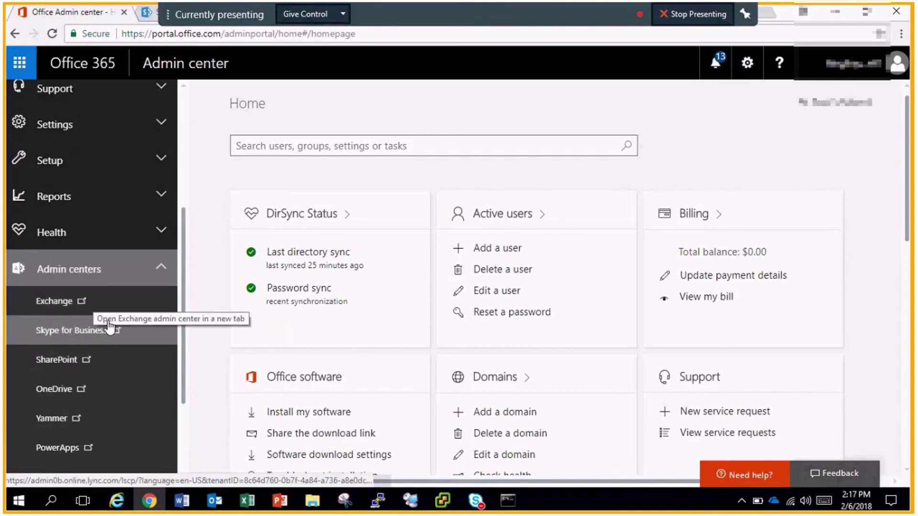
{"action": "scroll", "coordinate": [99, 326], "scroll_direction": "down", "scroll_amount": 3}
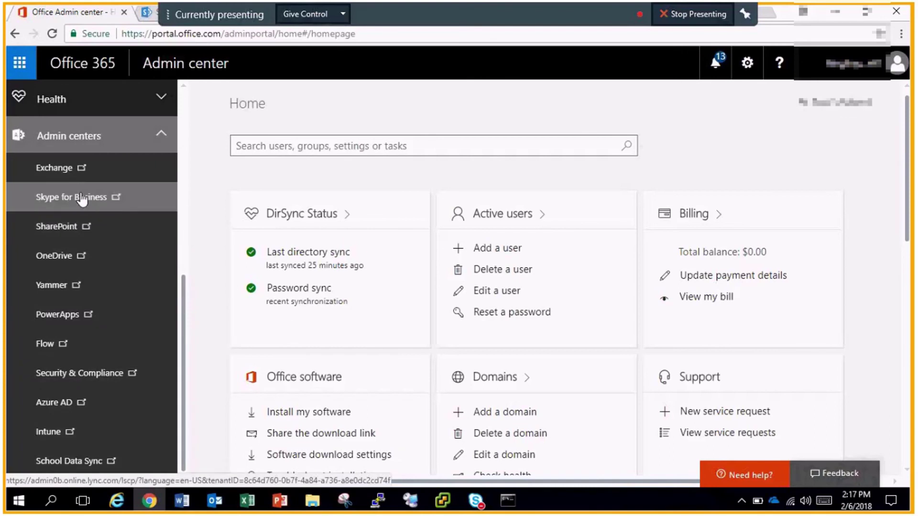
- Open the SharePoint admin center and check sp_filesvr storage: 1199.75 GB of 3000 GB used
{"action": "left_click", "coordinate": [56, 227]}
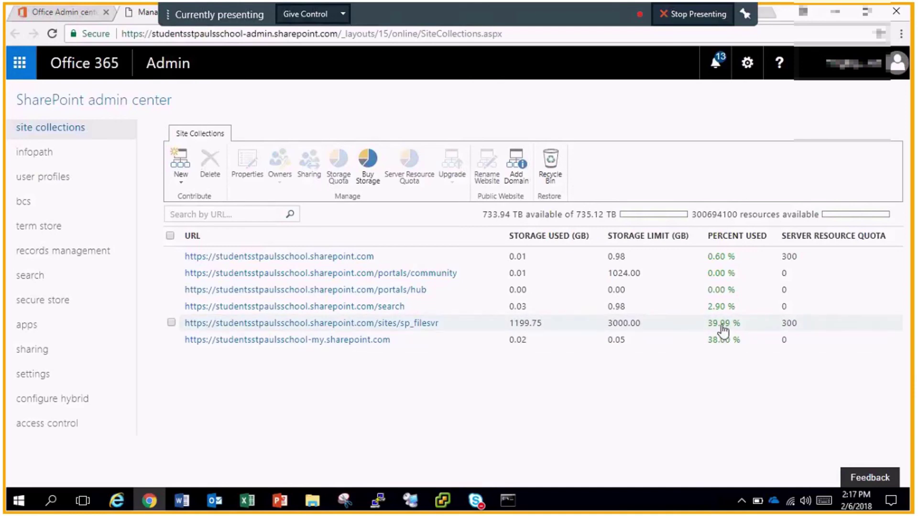
{"action": "left_click", "coordinate": [409, 326]}
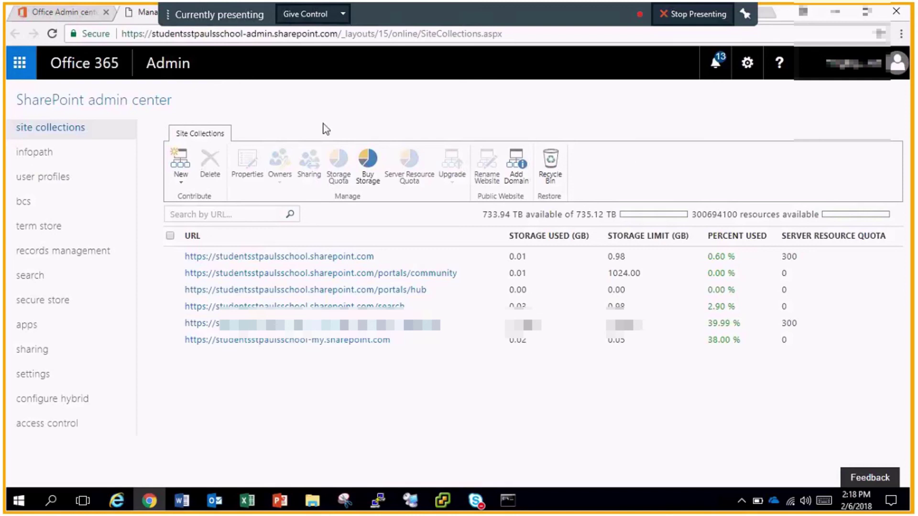
{"action": "left_click_drag", "start_coordinate": [176, 134], "coordinate": [563, 150]}
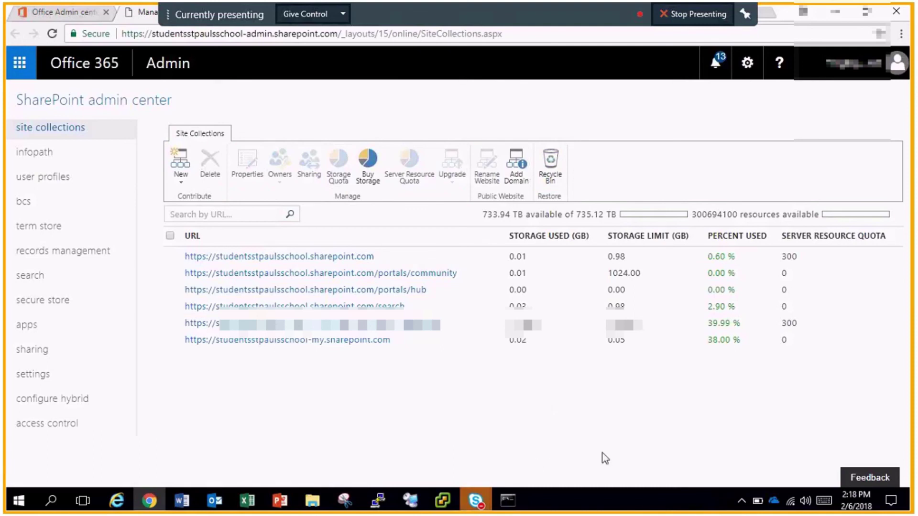
{"action": "left_click", "coordinate": [741, 507]}
{"action": "mouse_move", "coordinate": [490, 503]}
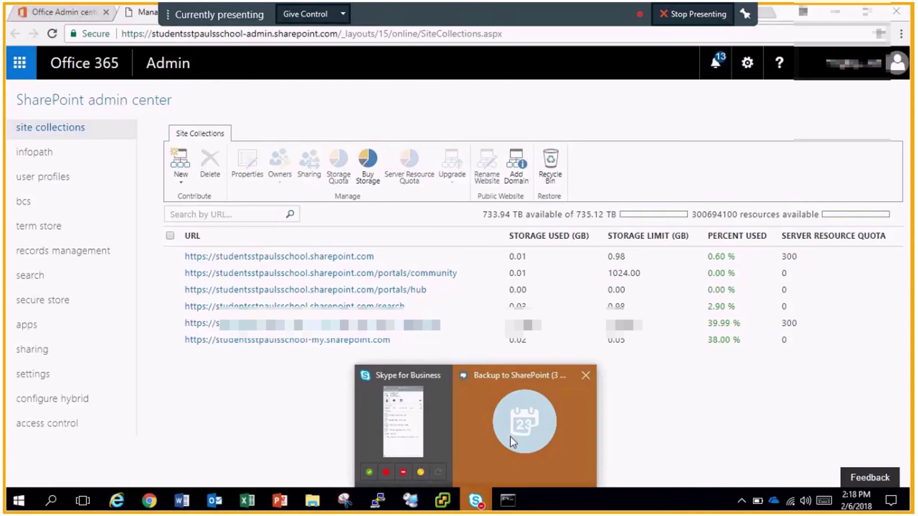